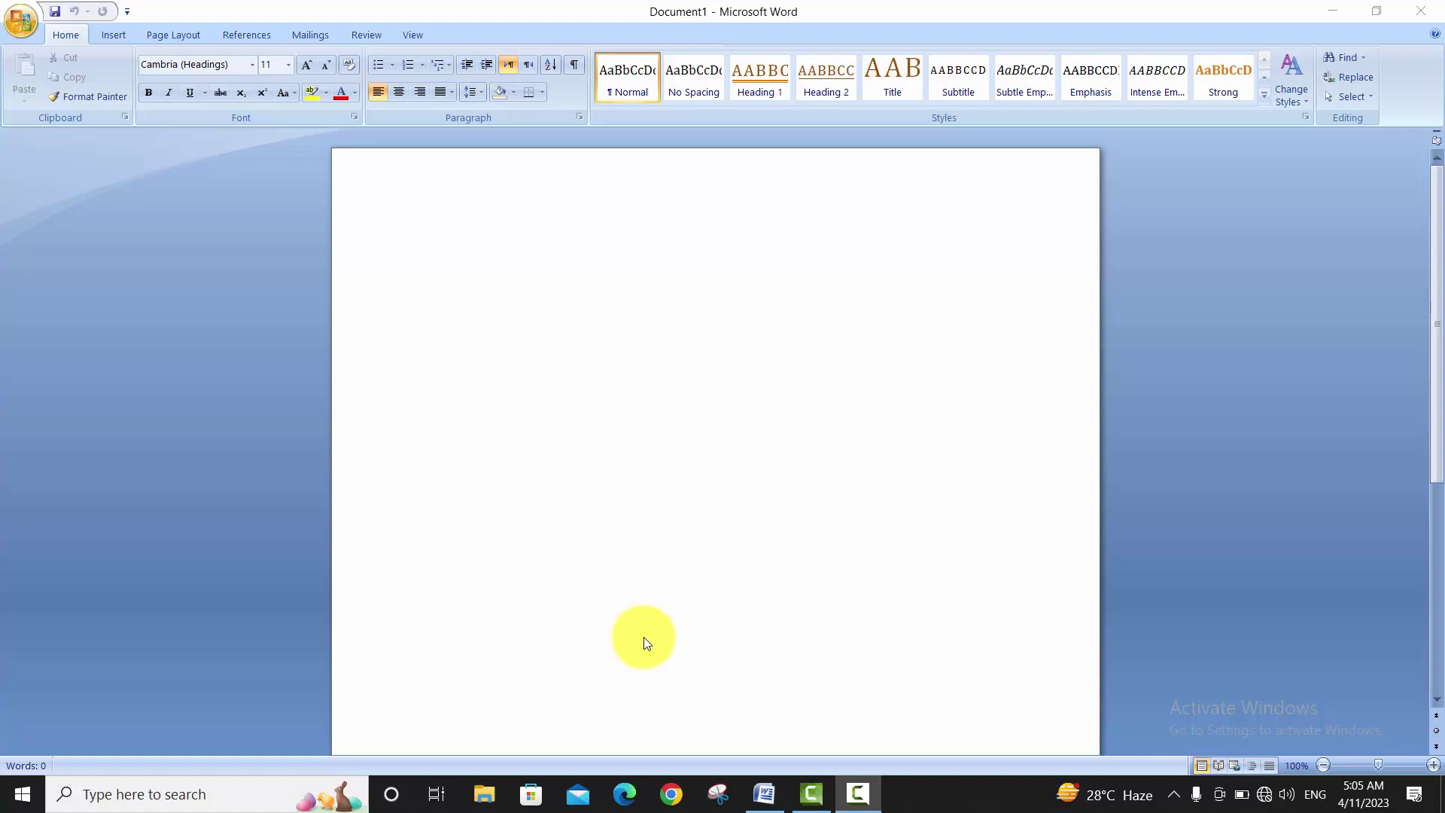
# Switch the blank document's ribbon to the Insert commands
pyautogui.click(116, 34)
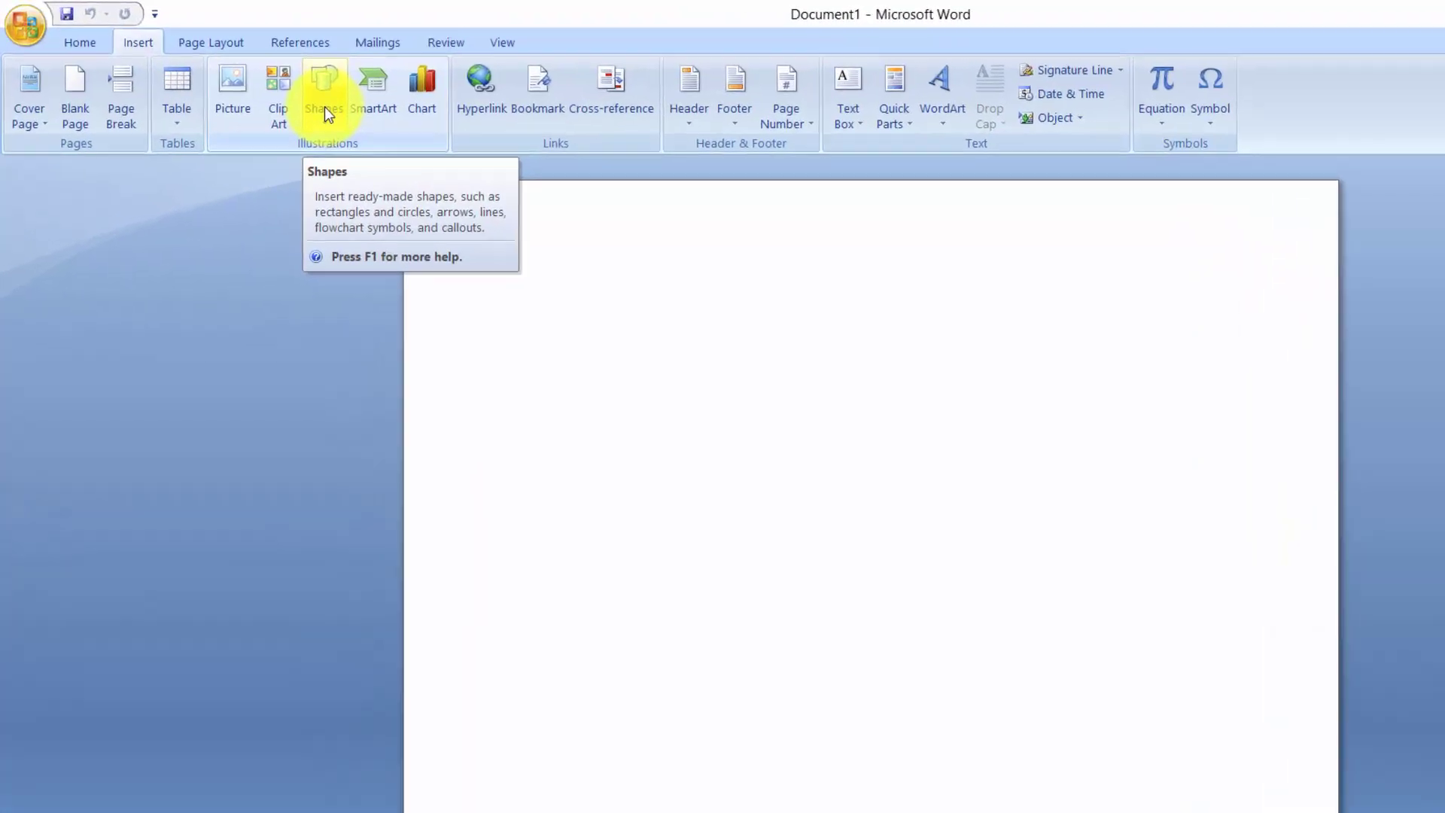
# Draw a Punched Tape wave shape across the top of the page and stretch it wider to the right
pyautogui.click(325, 113)
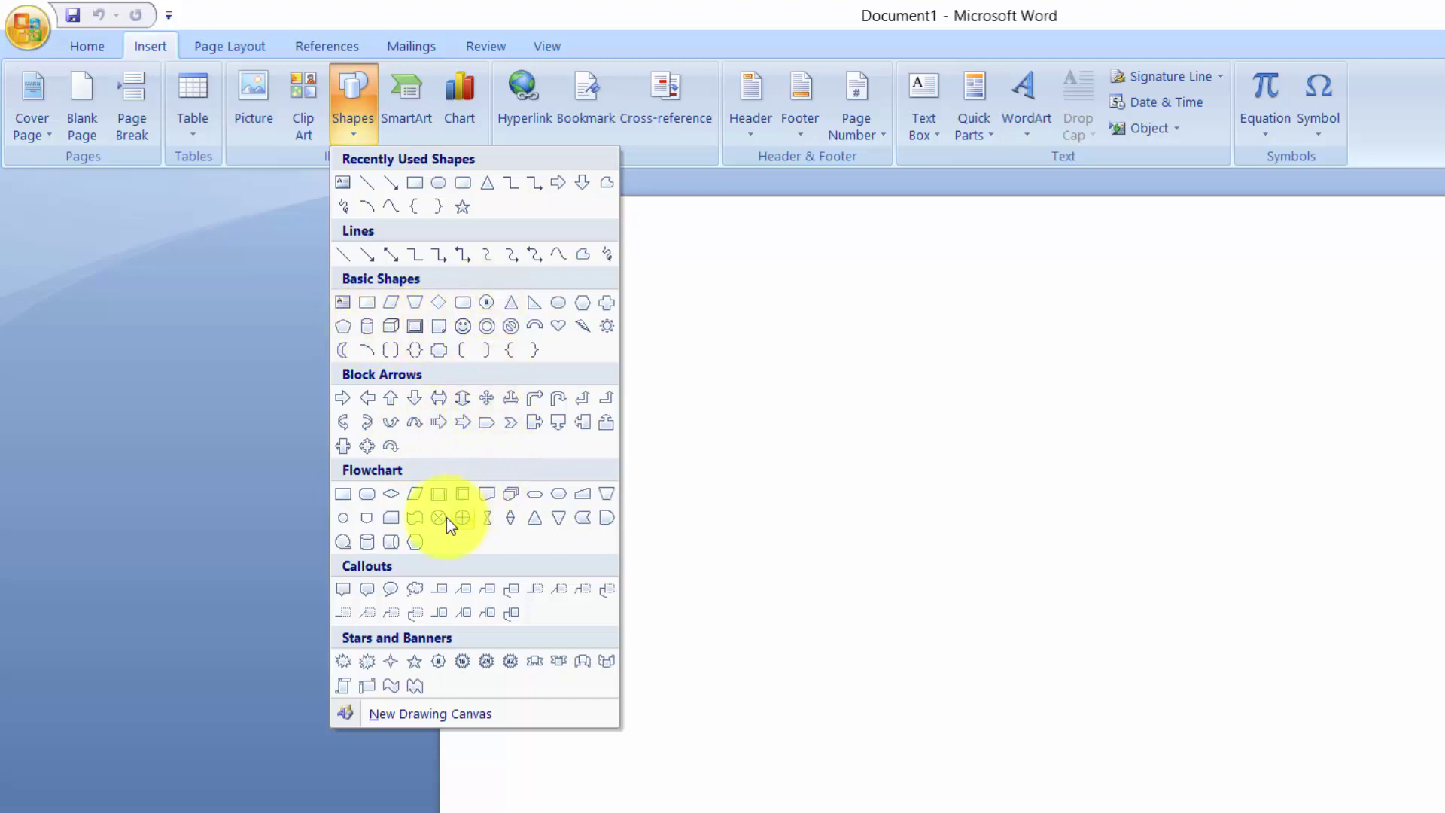
pyautogui.click(416, 514)
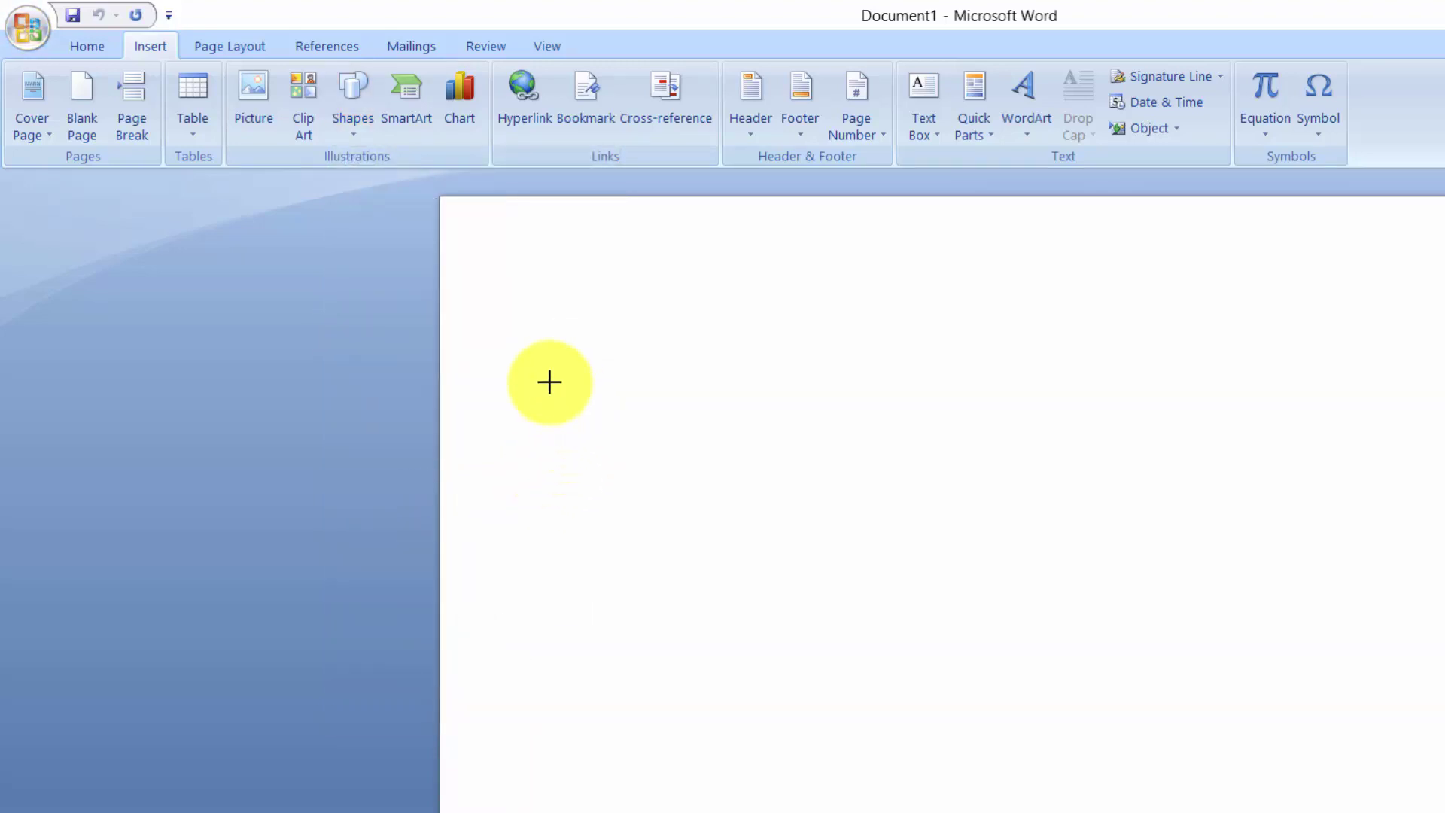
pyautogui.moveTo(508, 336)
pyautogui.mouseDown()
pyautogui.moveTo(663, 399)
pyautogui.moveTo(1119, 486)
pyautogui.mouseUp()
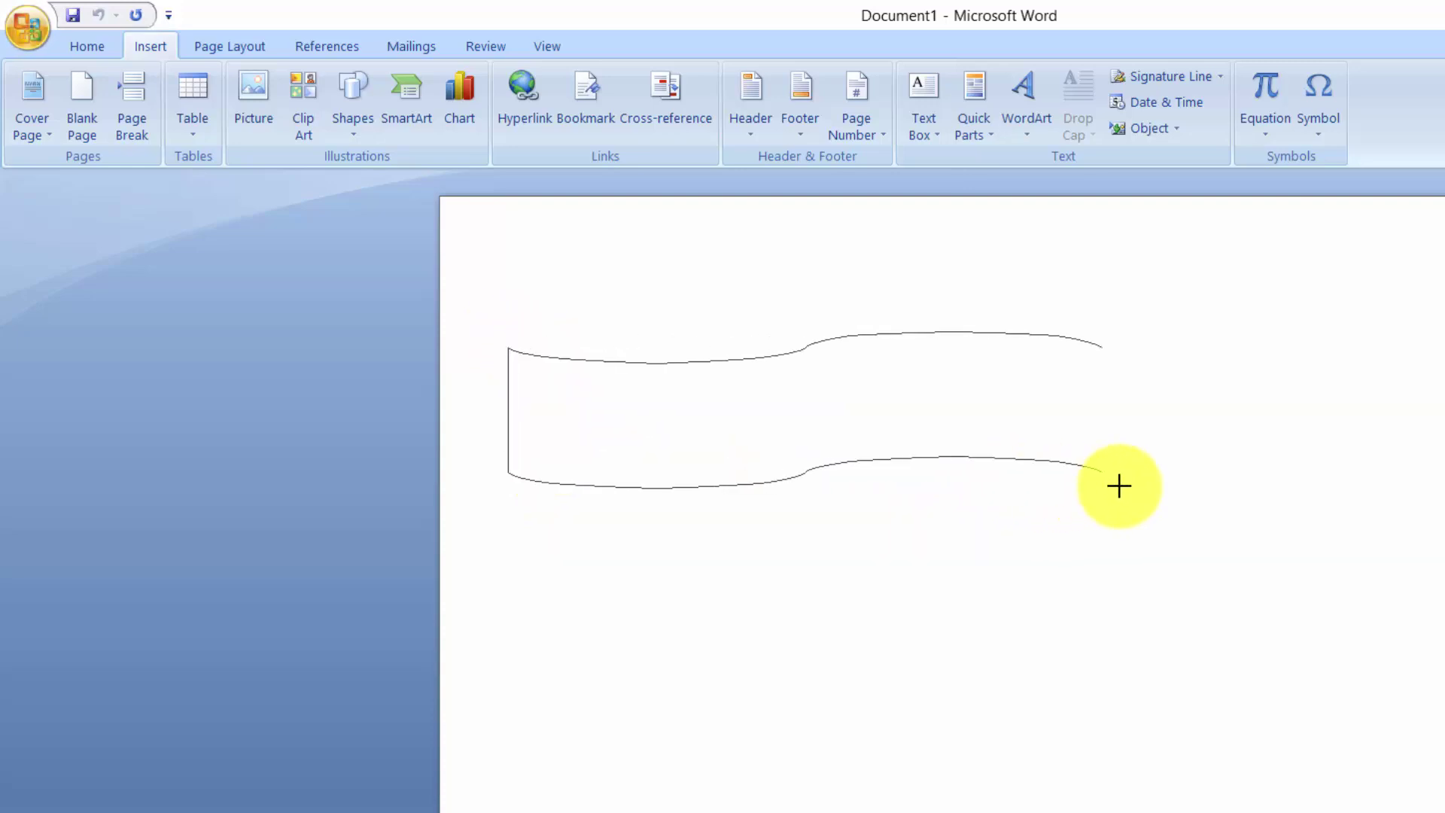
pyautogui.moveTo(1119, 485); pyautogui.dragTo(1358, 485)
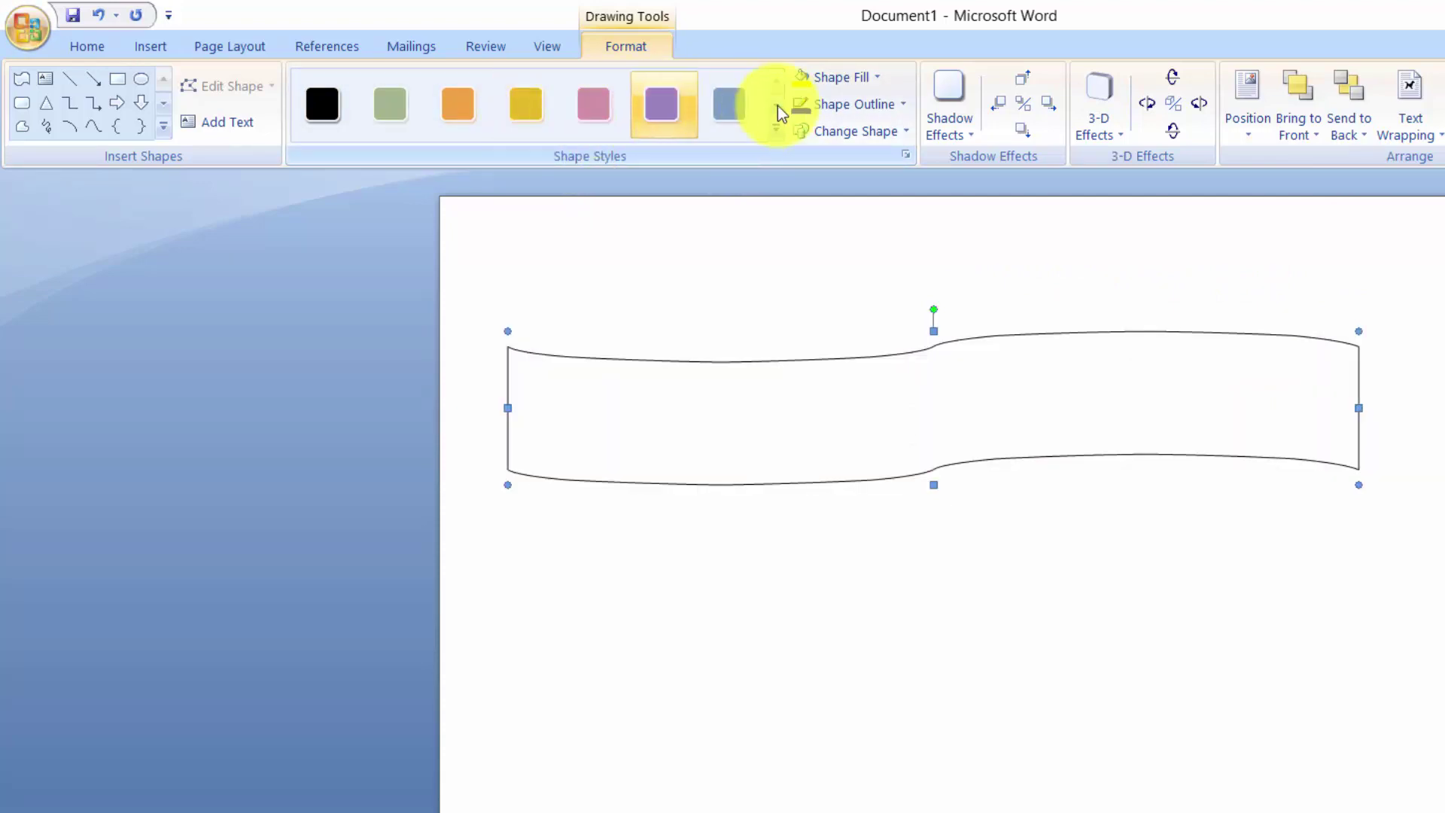
# Browse the Shape Styles gallery and apply the solid orange fill style to the wave banner
pyautogui.click(776, 106)
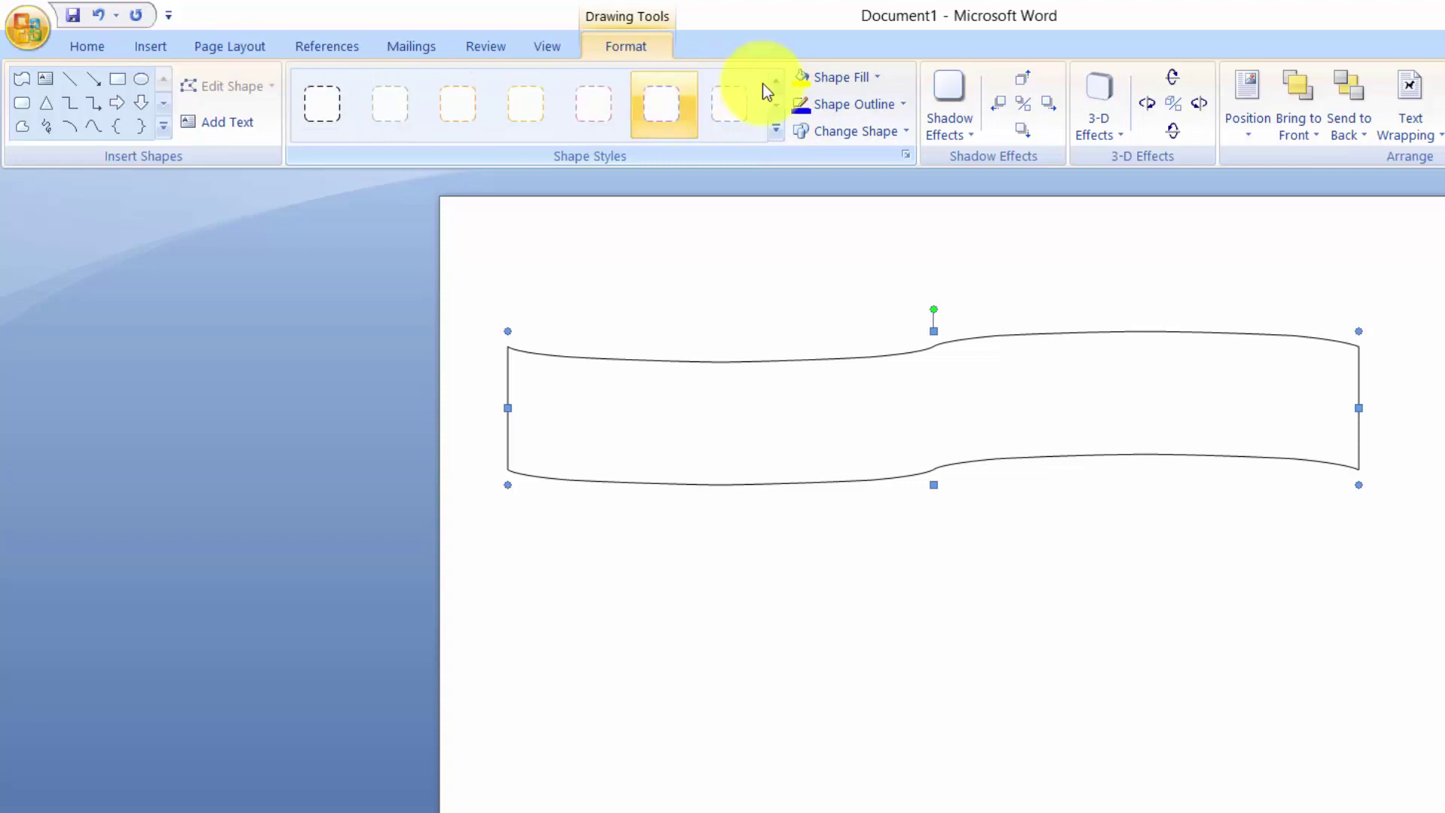
pyautogui.click(775, 106)
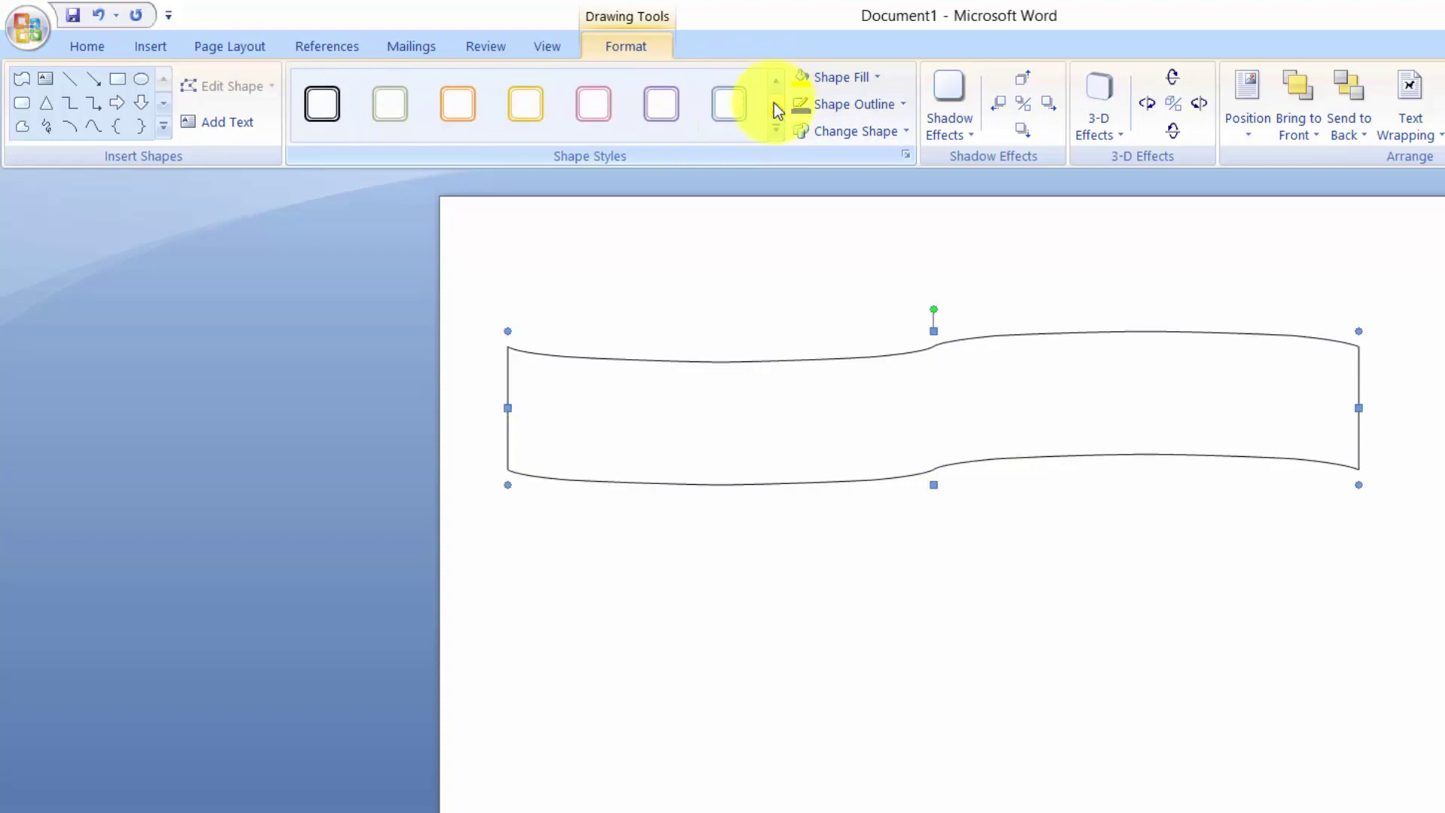
pyautogui.click(776, 106)
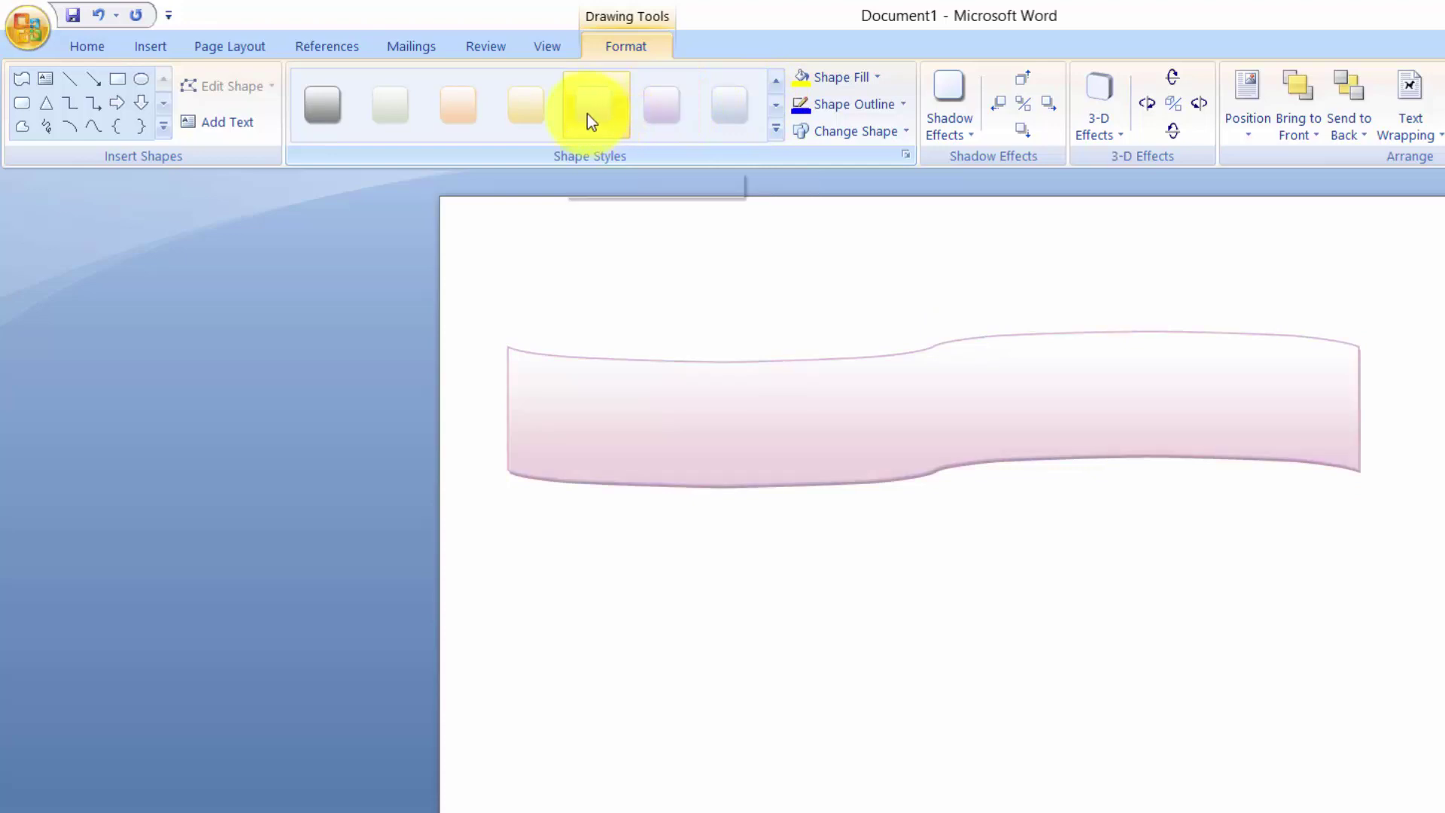
pyautogui.click(461, 109)
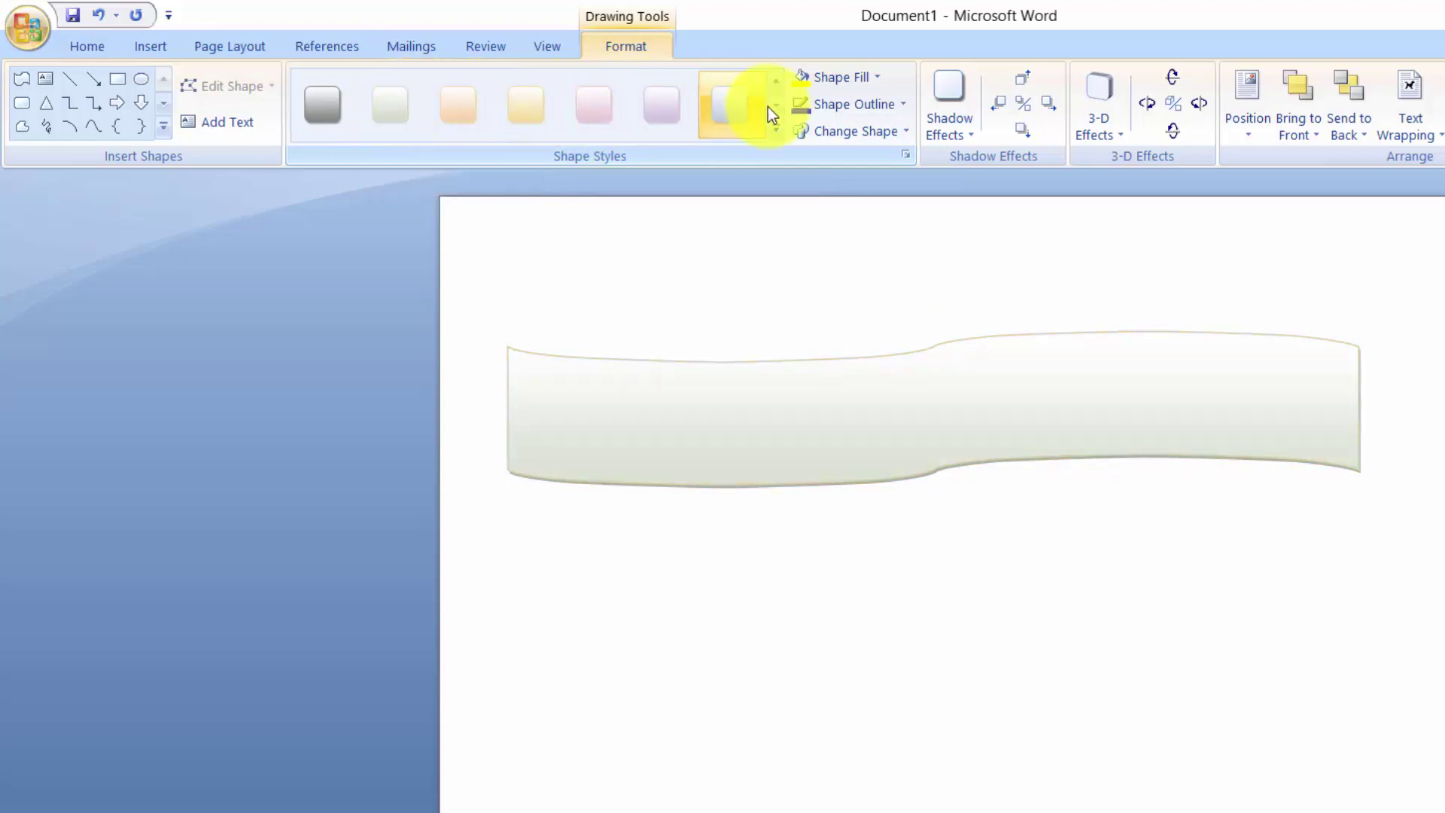
pyautogui.click(777, 81)
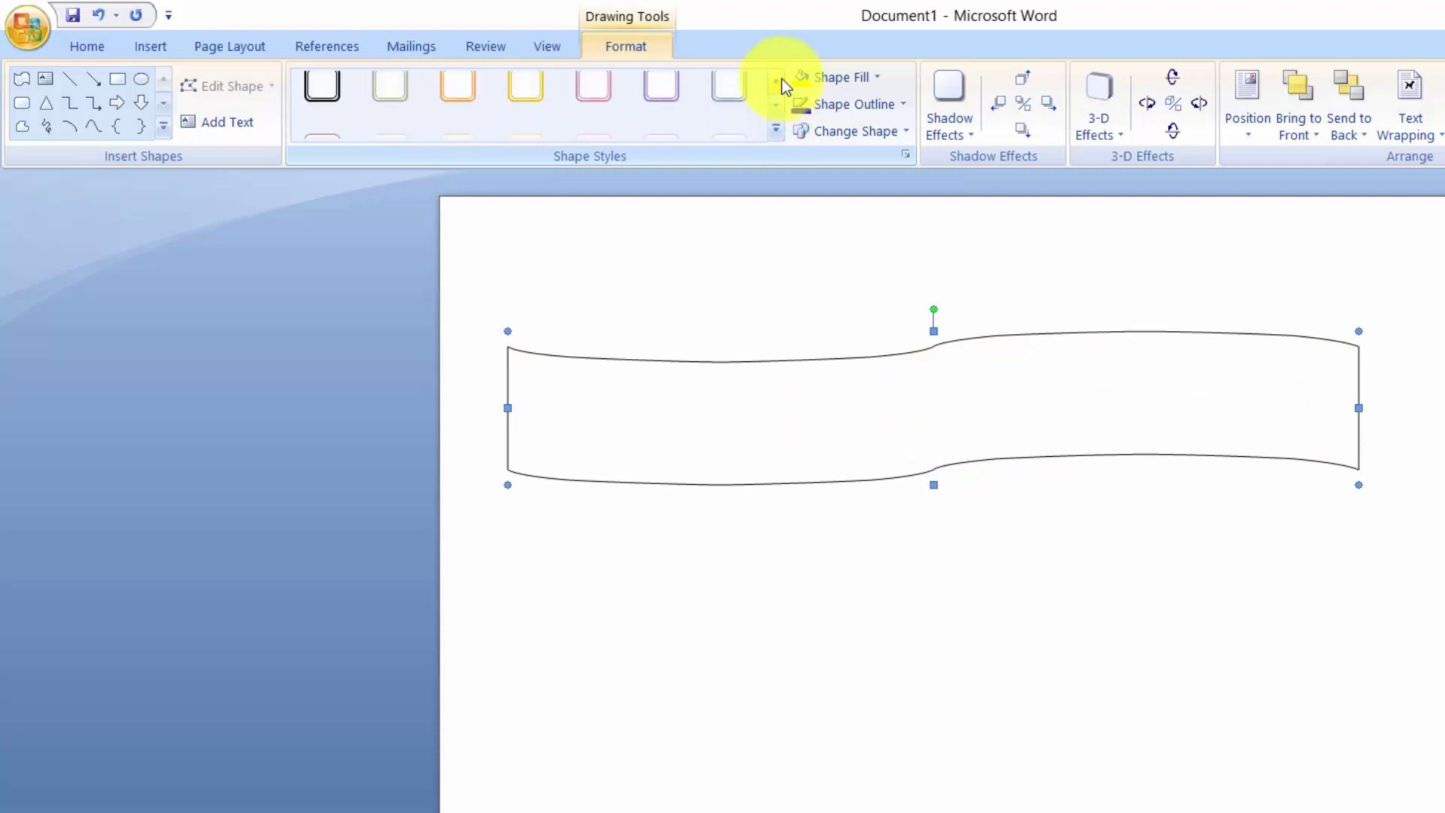
pyautogui.click(778, 82)
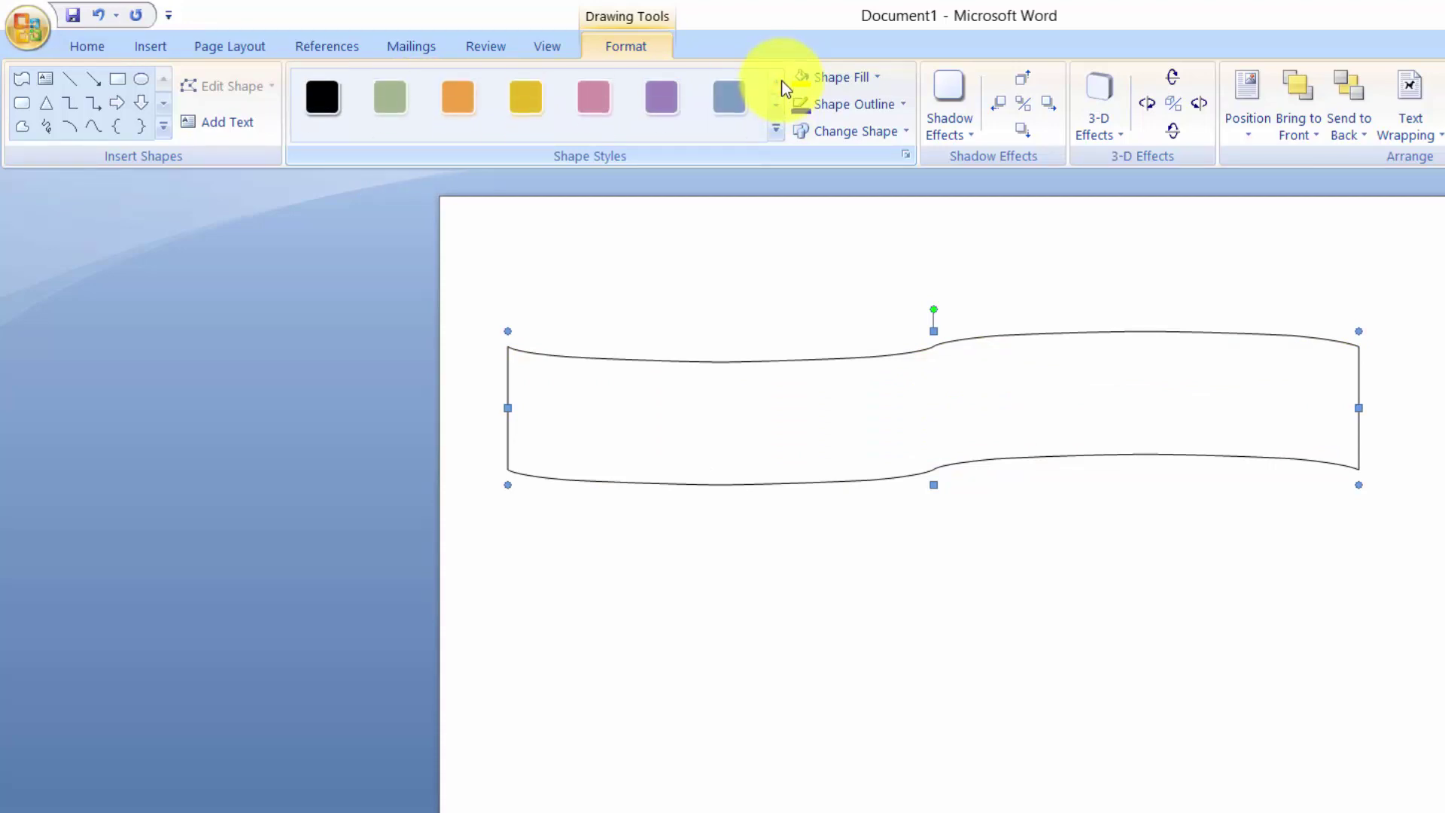
pyautogui.click(472, 107)
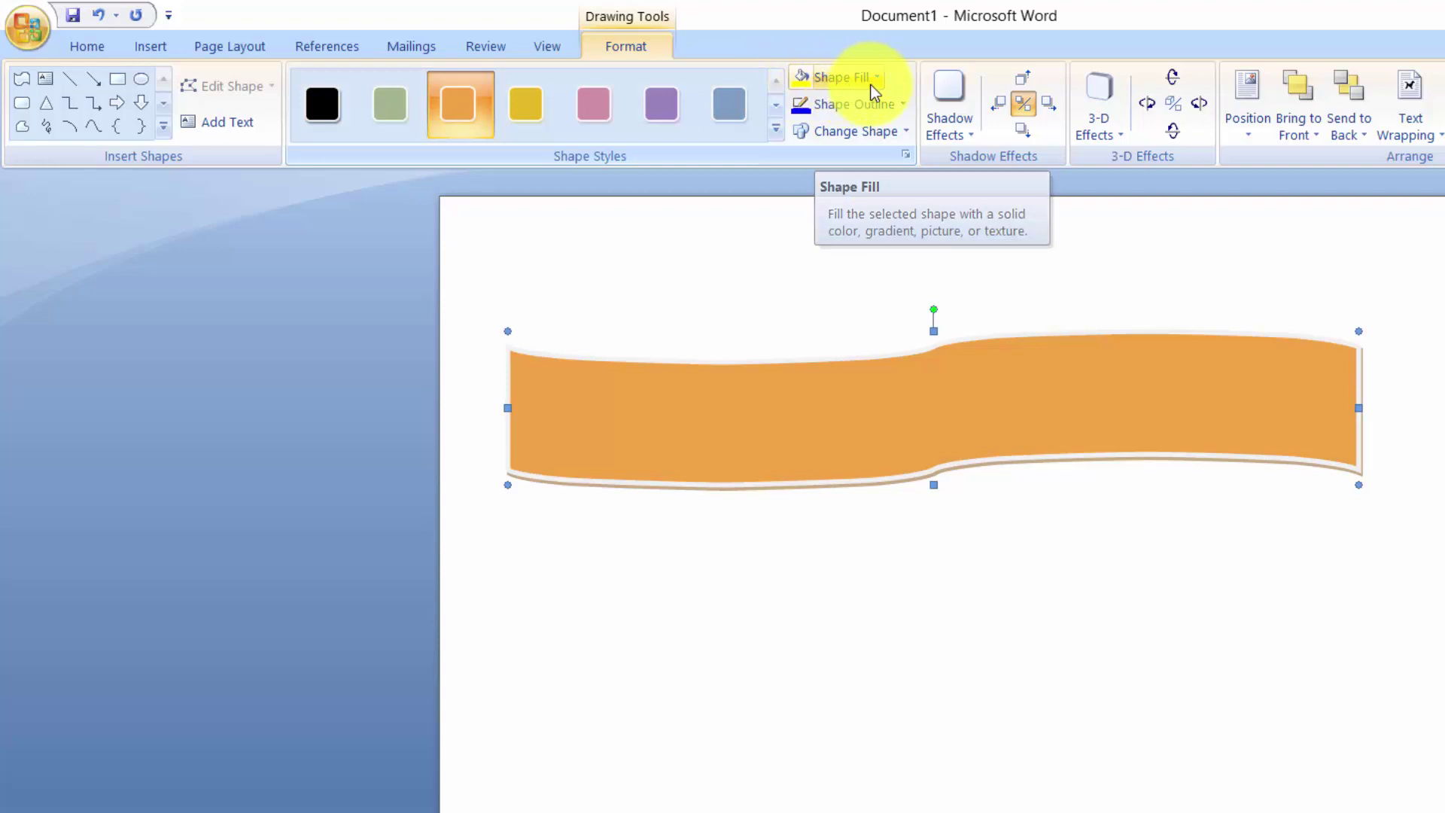
# Keep the orange fill and give the banner a dark theme-colour outline
pyautogui.click(873, 79)
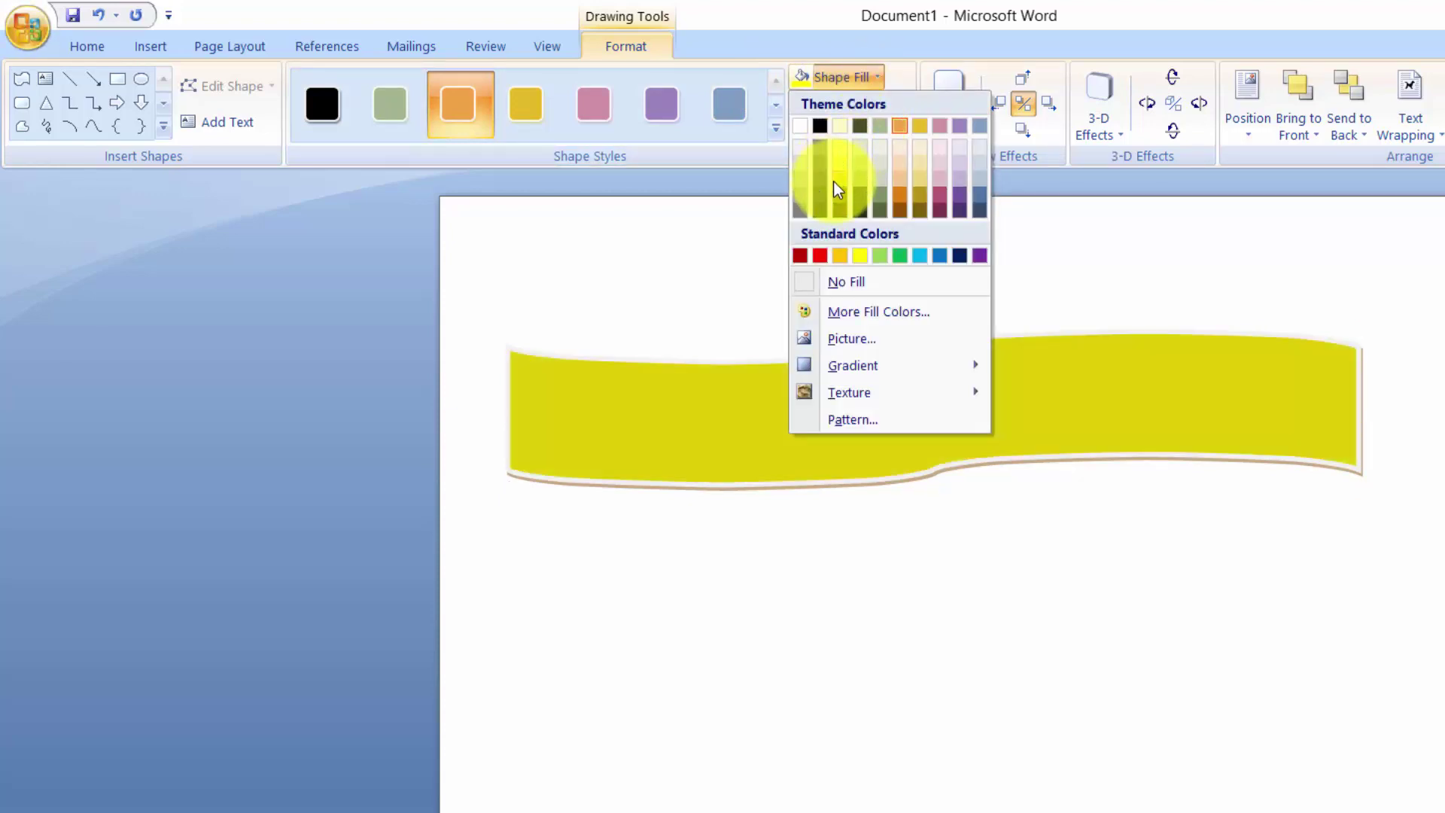
pyautogui.click(735, 188)
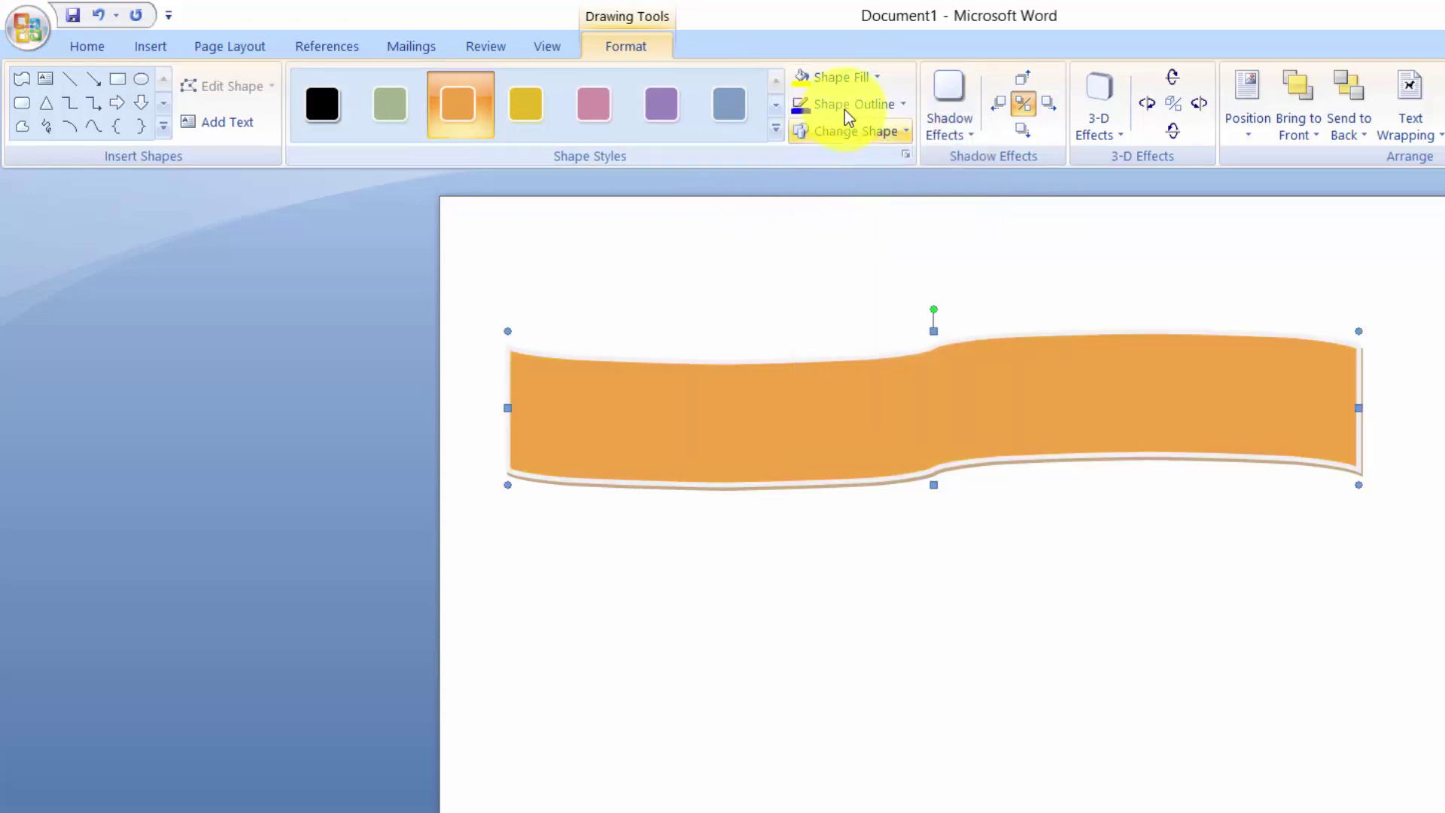
pyautogui.click(893, 110)
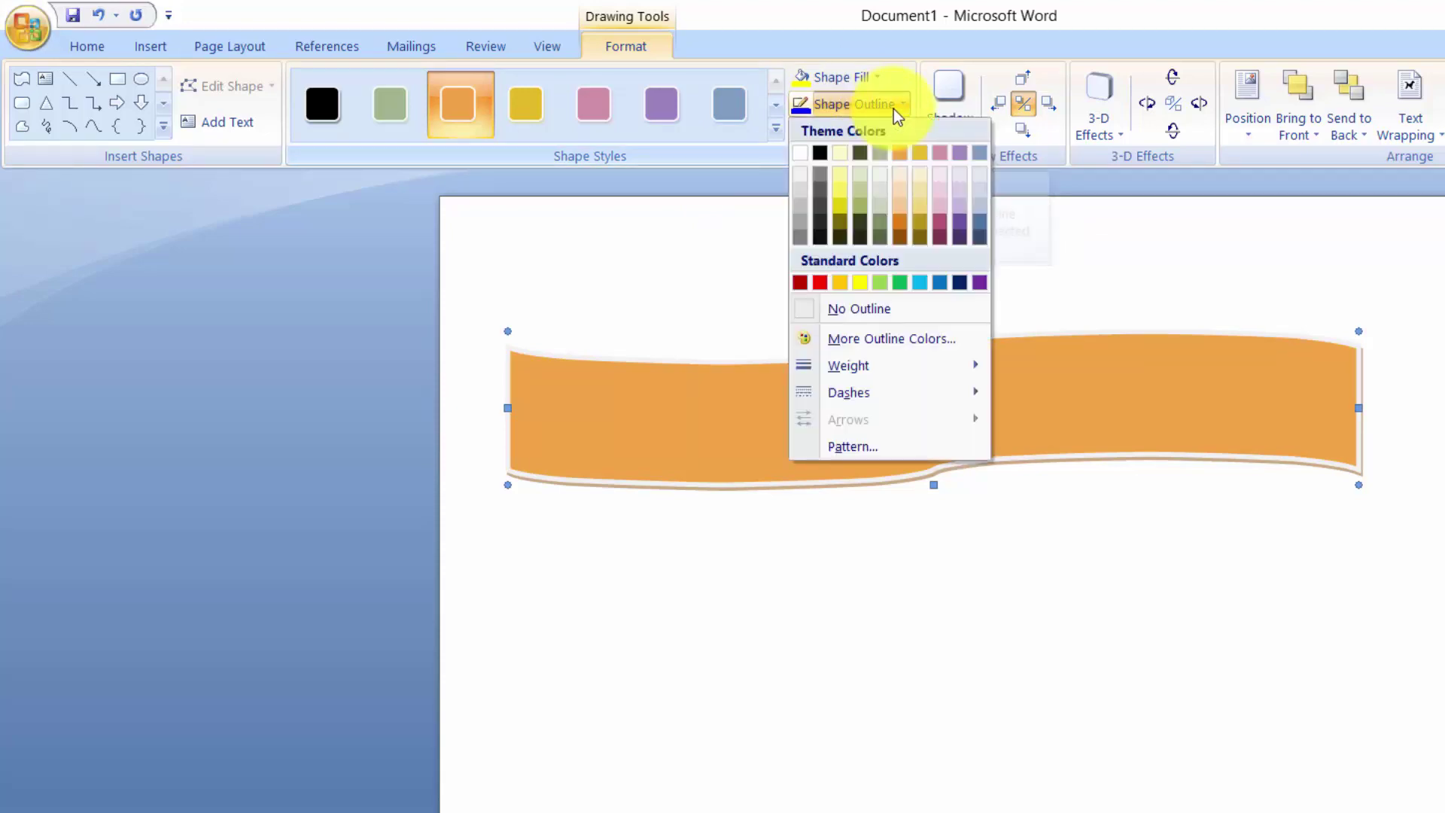
pyautogui.click(864, 233)
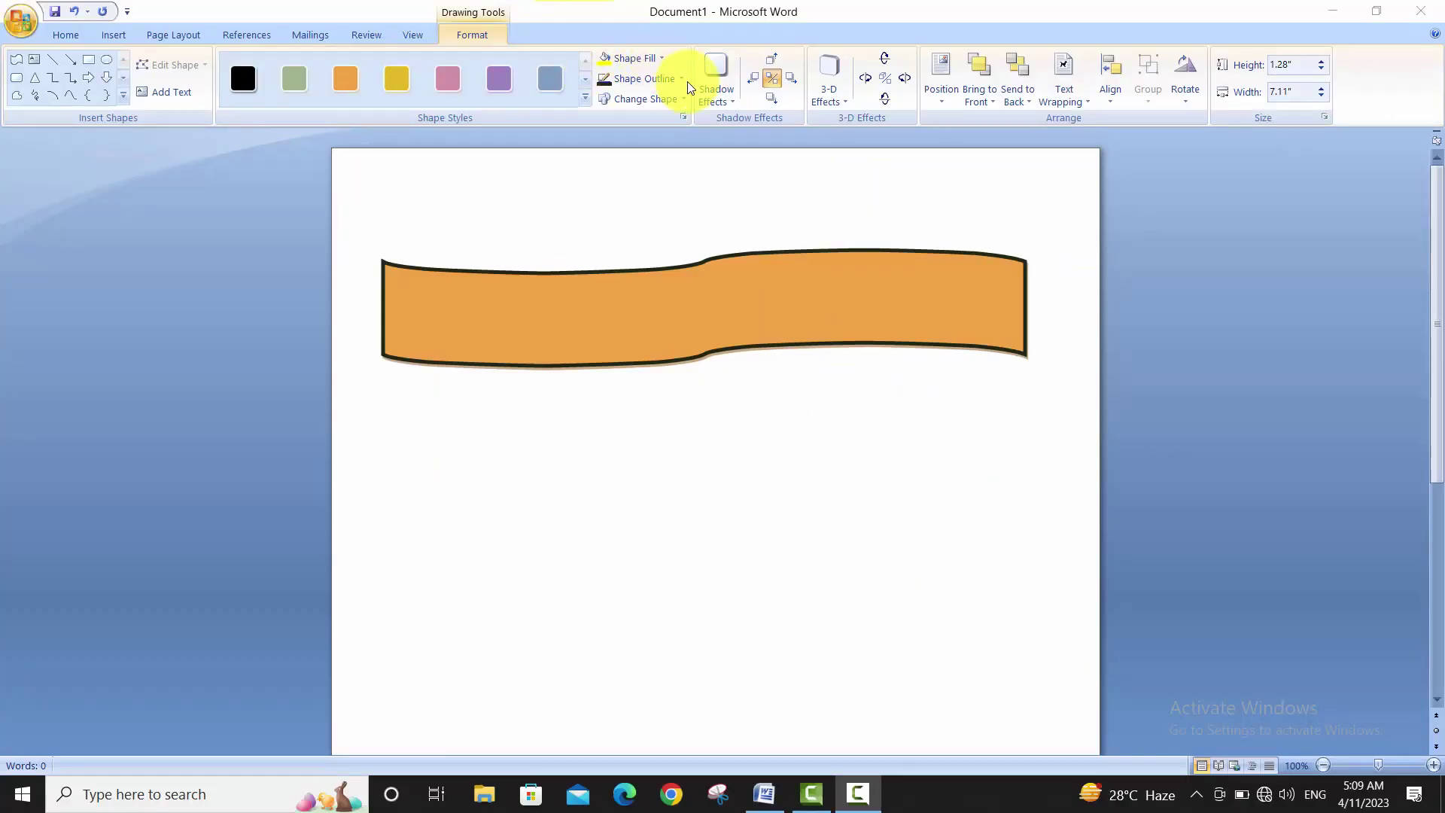
# Reselect the banner and bring up the Shadow Effects style choices
pyautogui.click(684, 80)
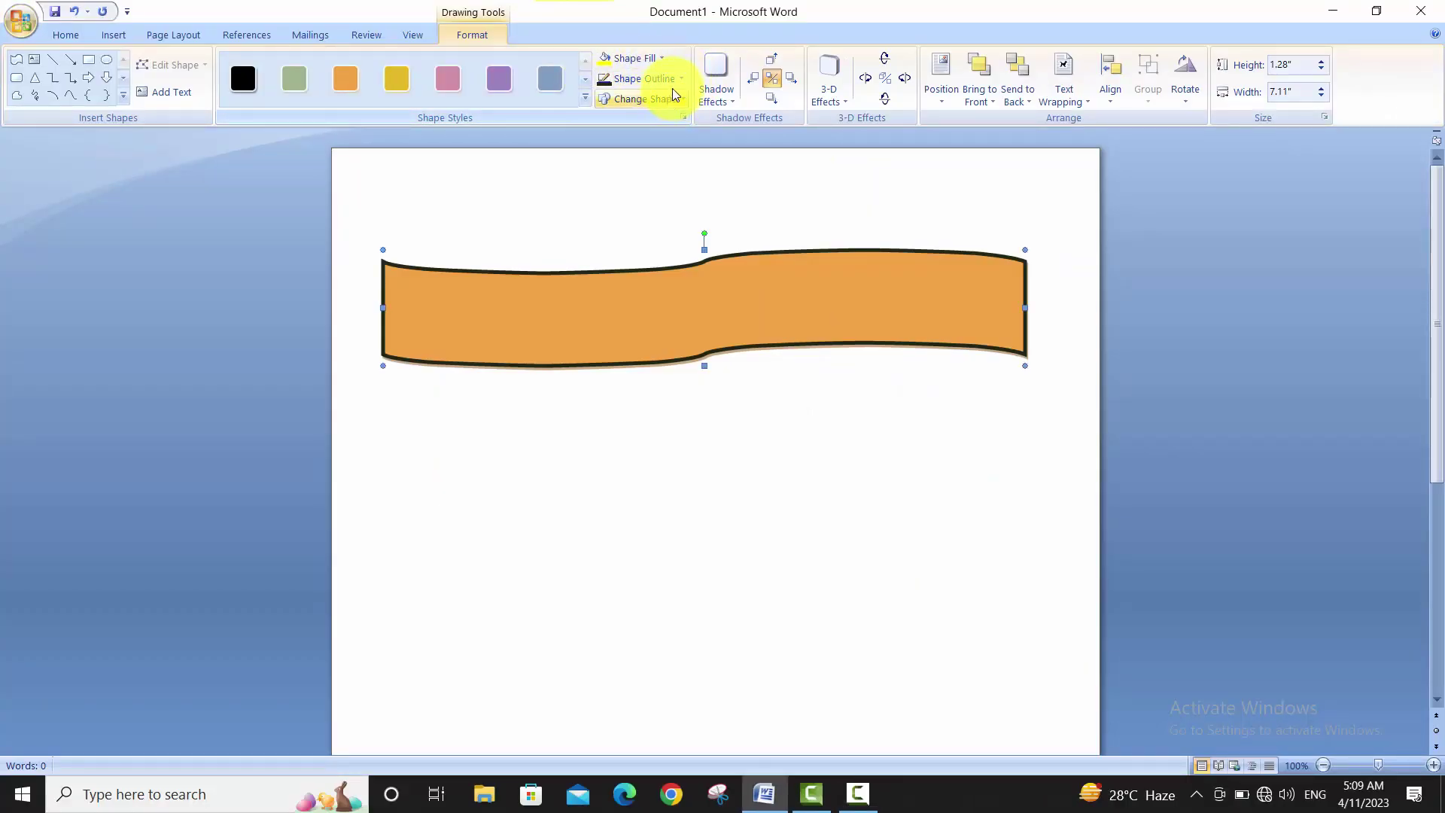
pyautogui.click(679, 81)
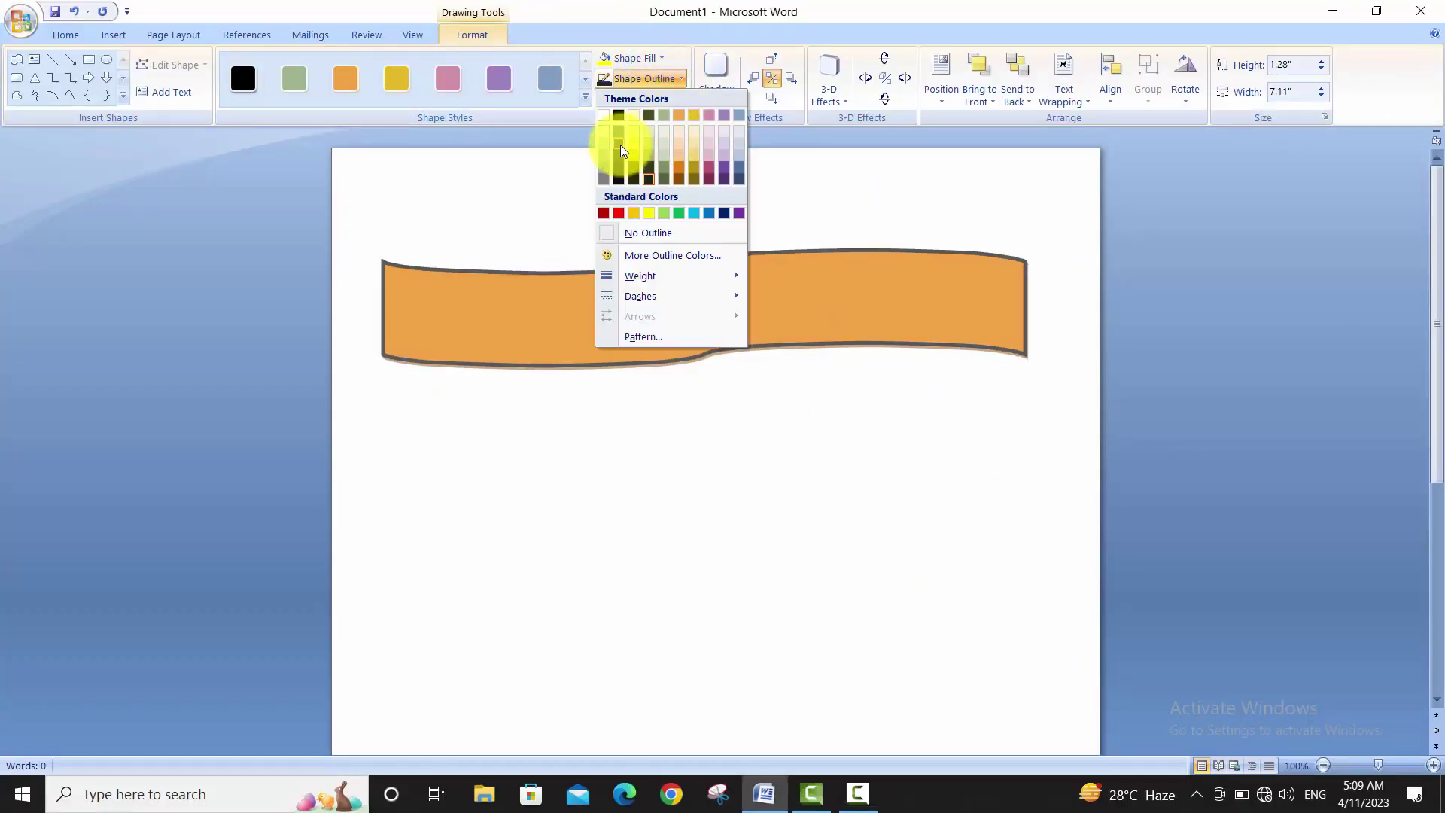
pyautogui.click(716, 84)
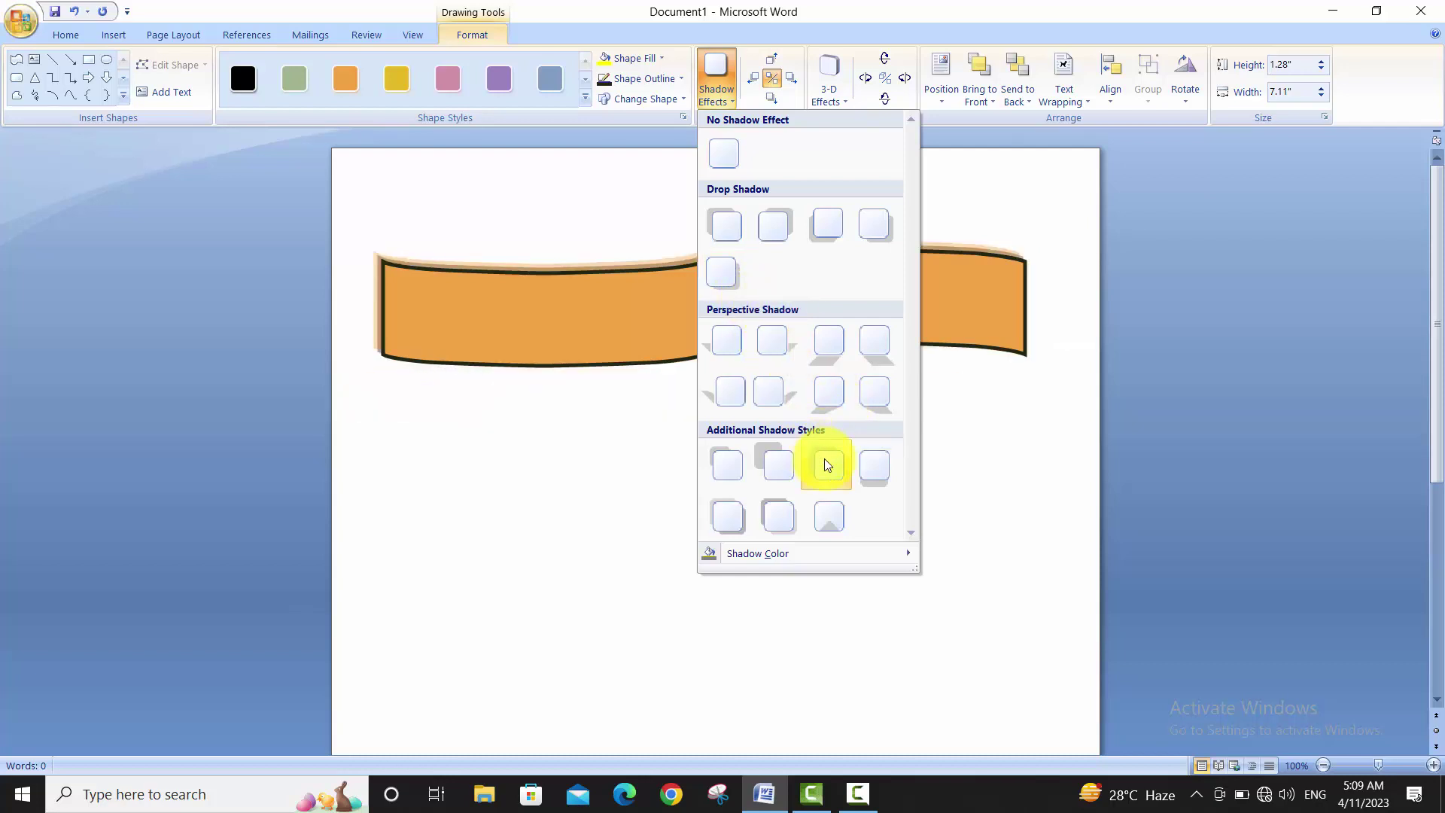
# Nudge the banner's drop shadow further to the right, leaving 3-D effects unchanged
pyautogui.click(788, 83)
pyautogui.click(788, 83)
pyautogui.click(786, 85)
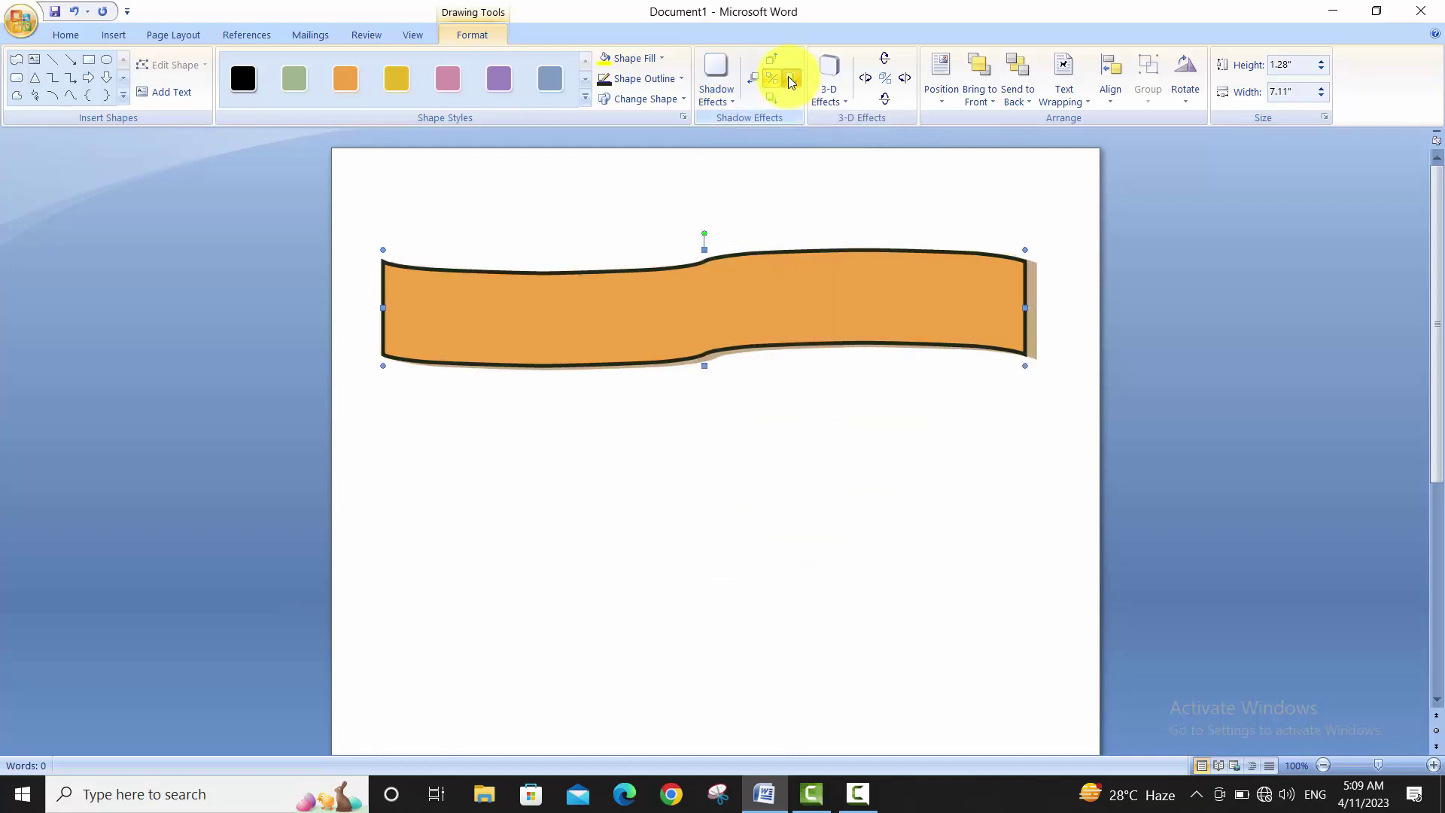
pyautogui.click(783, 87)
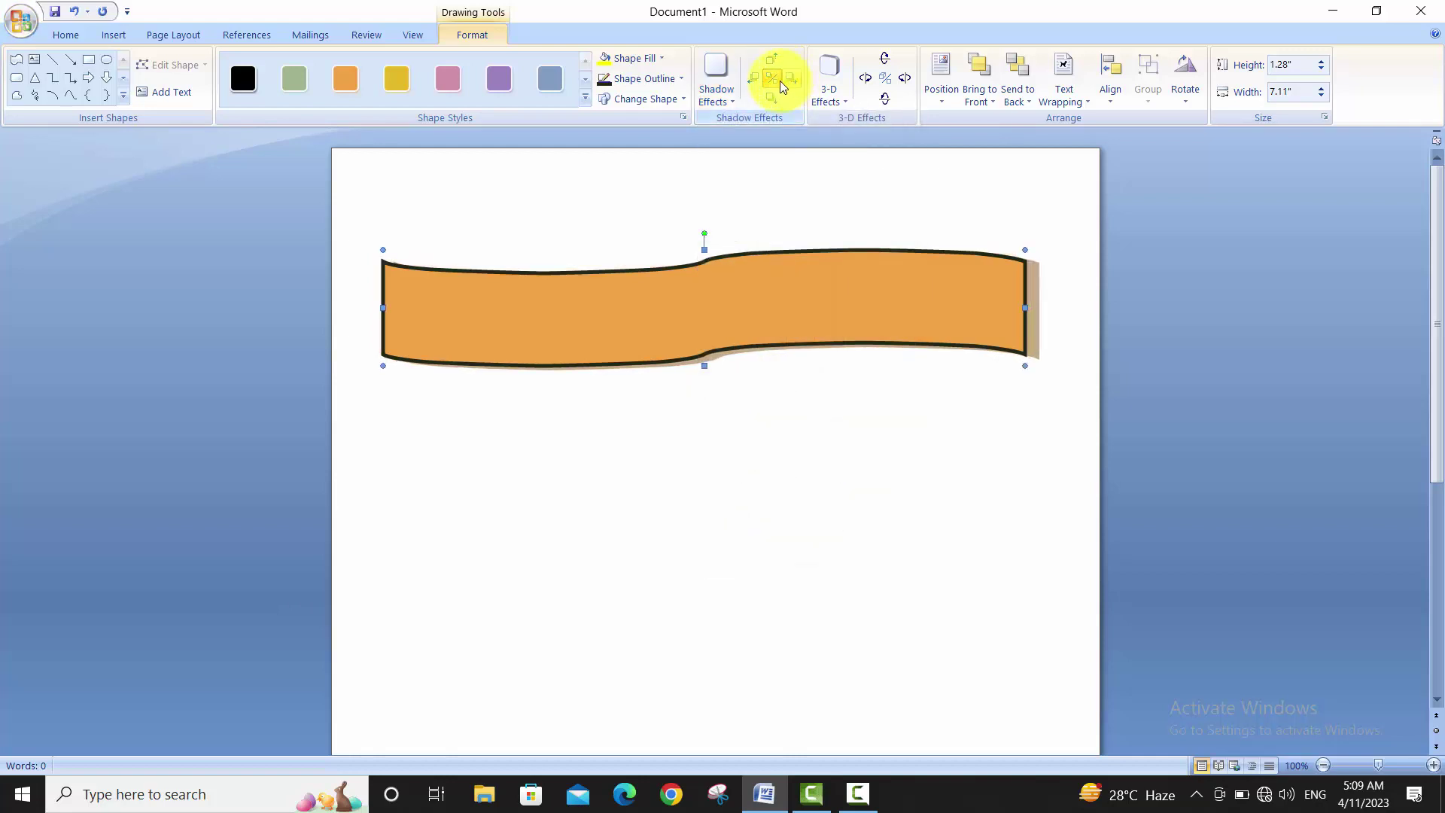
pyautogui.click(831, 98)
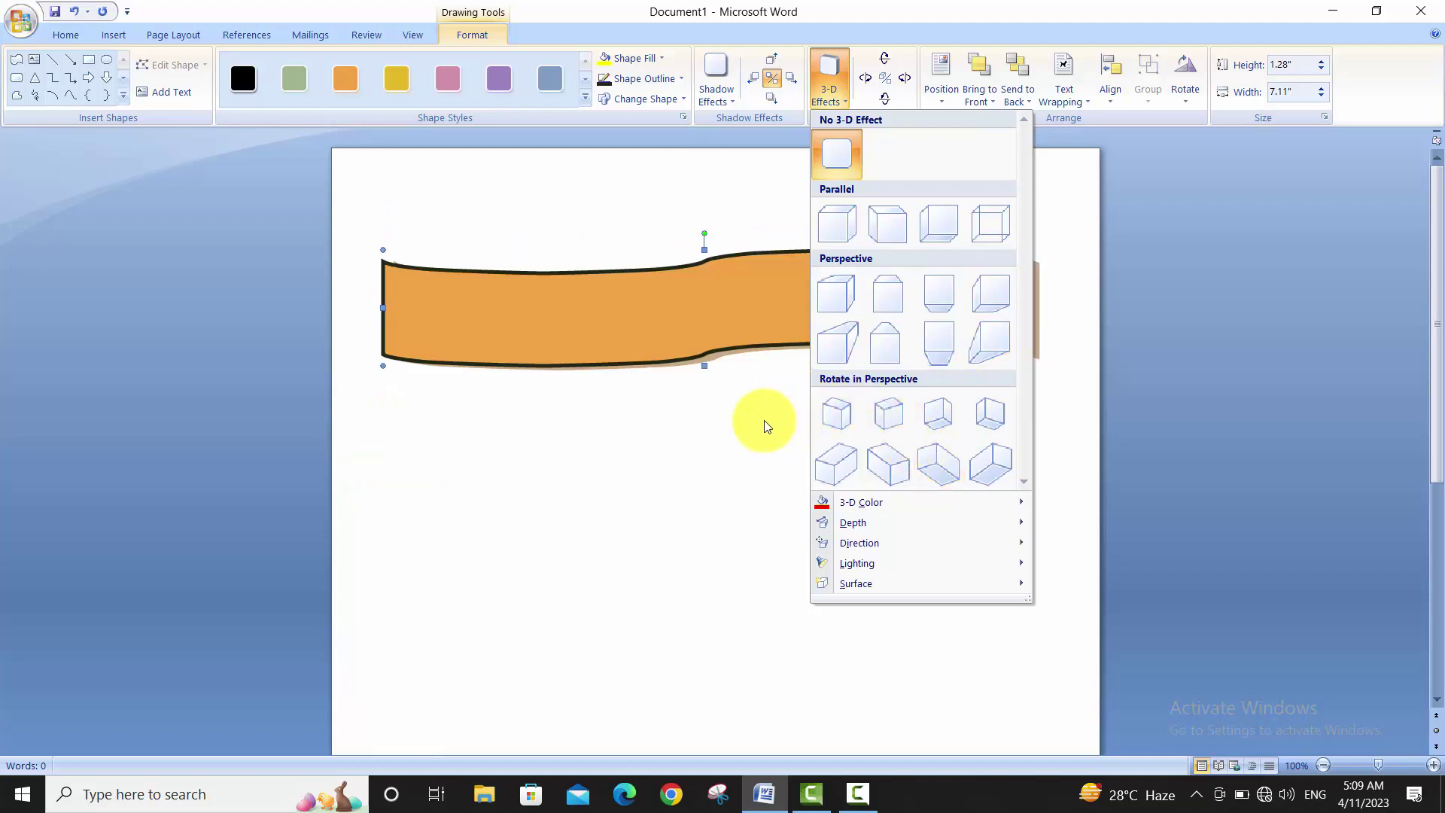
pyautogui.click(721, 396)
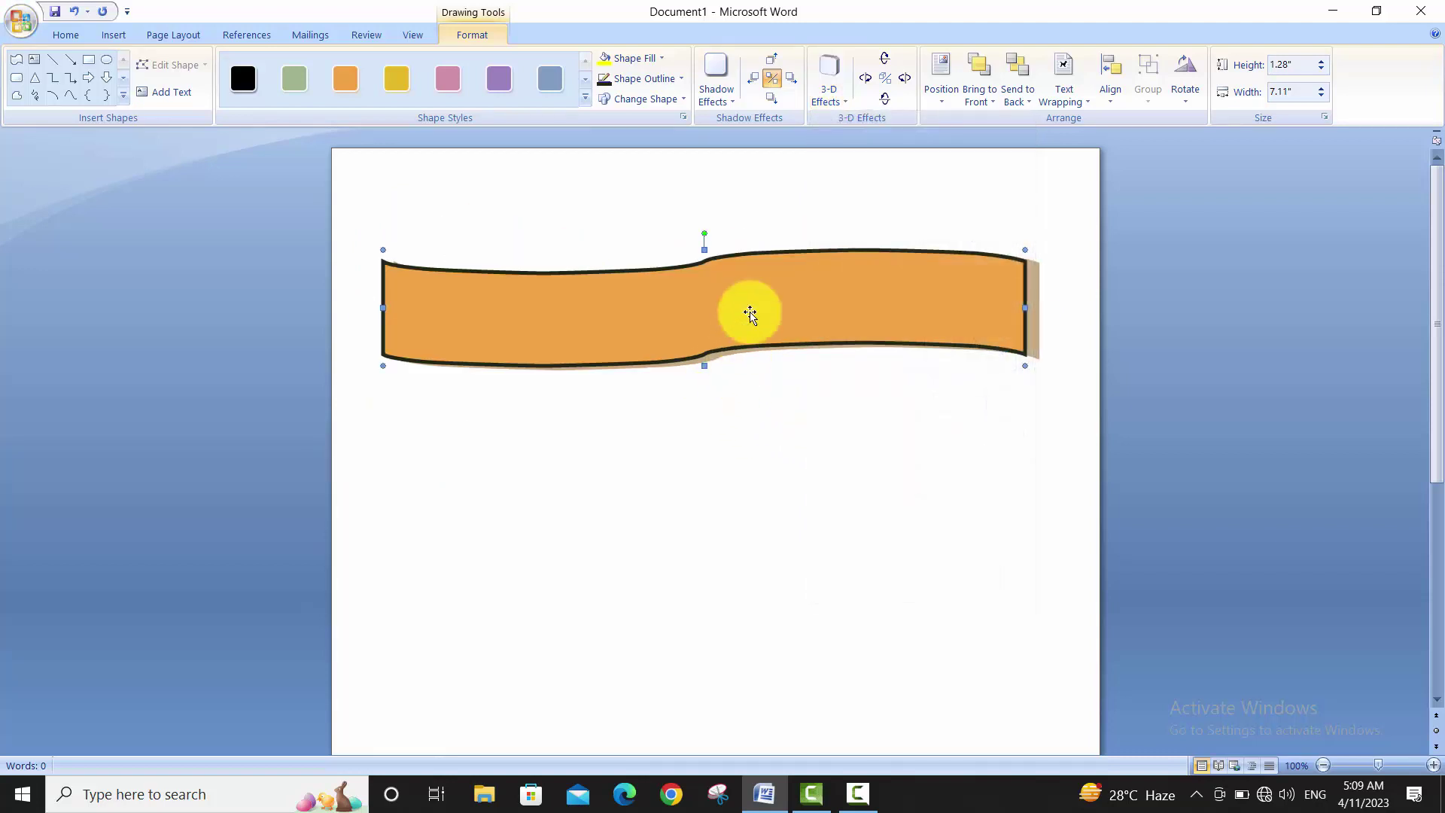
# Look over the Position presets and Bring to Front layering options without applying any
pyautogui.click(942, 94)
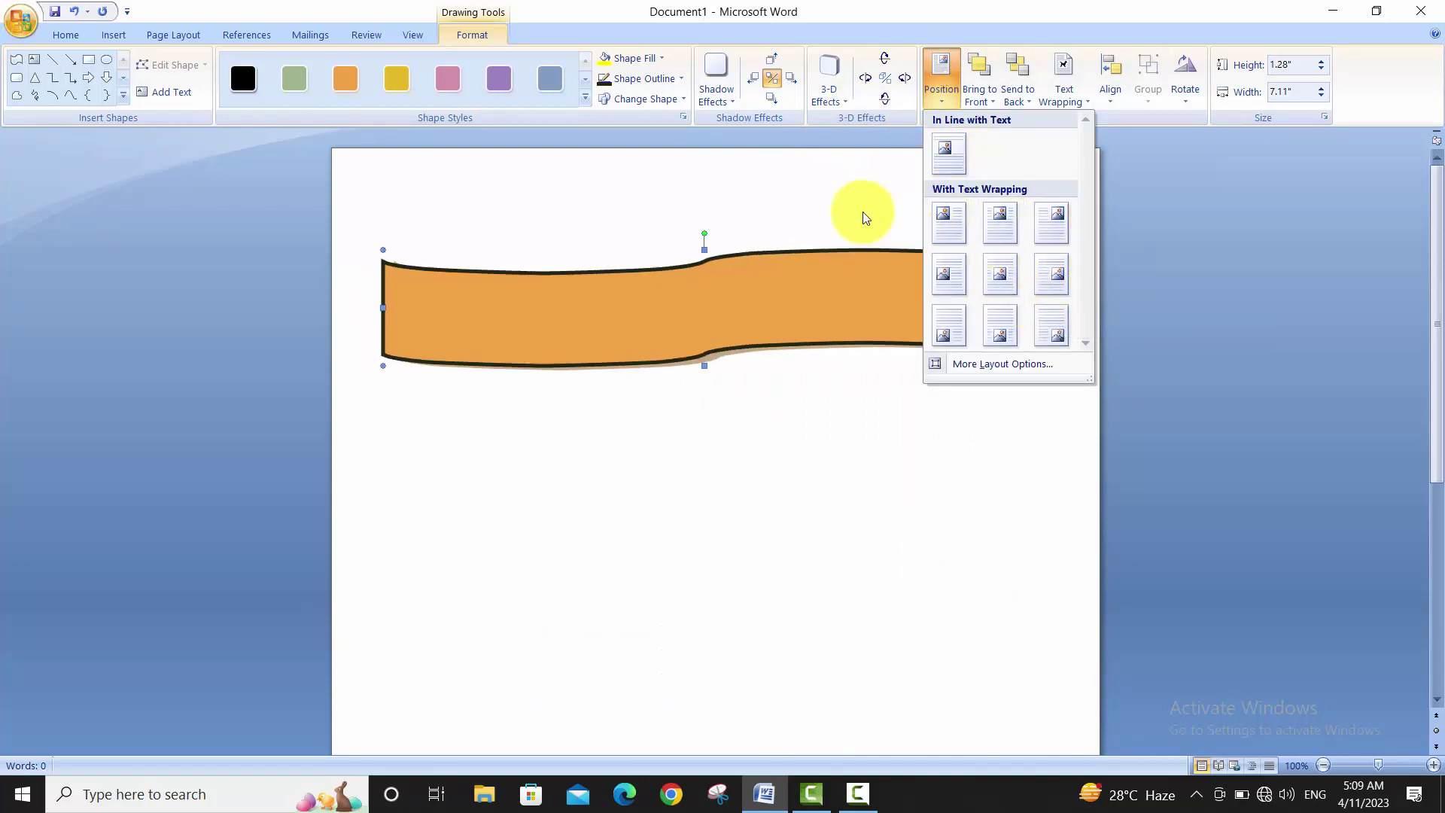
pyautogui.click(993, 100)
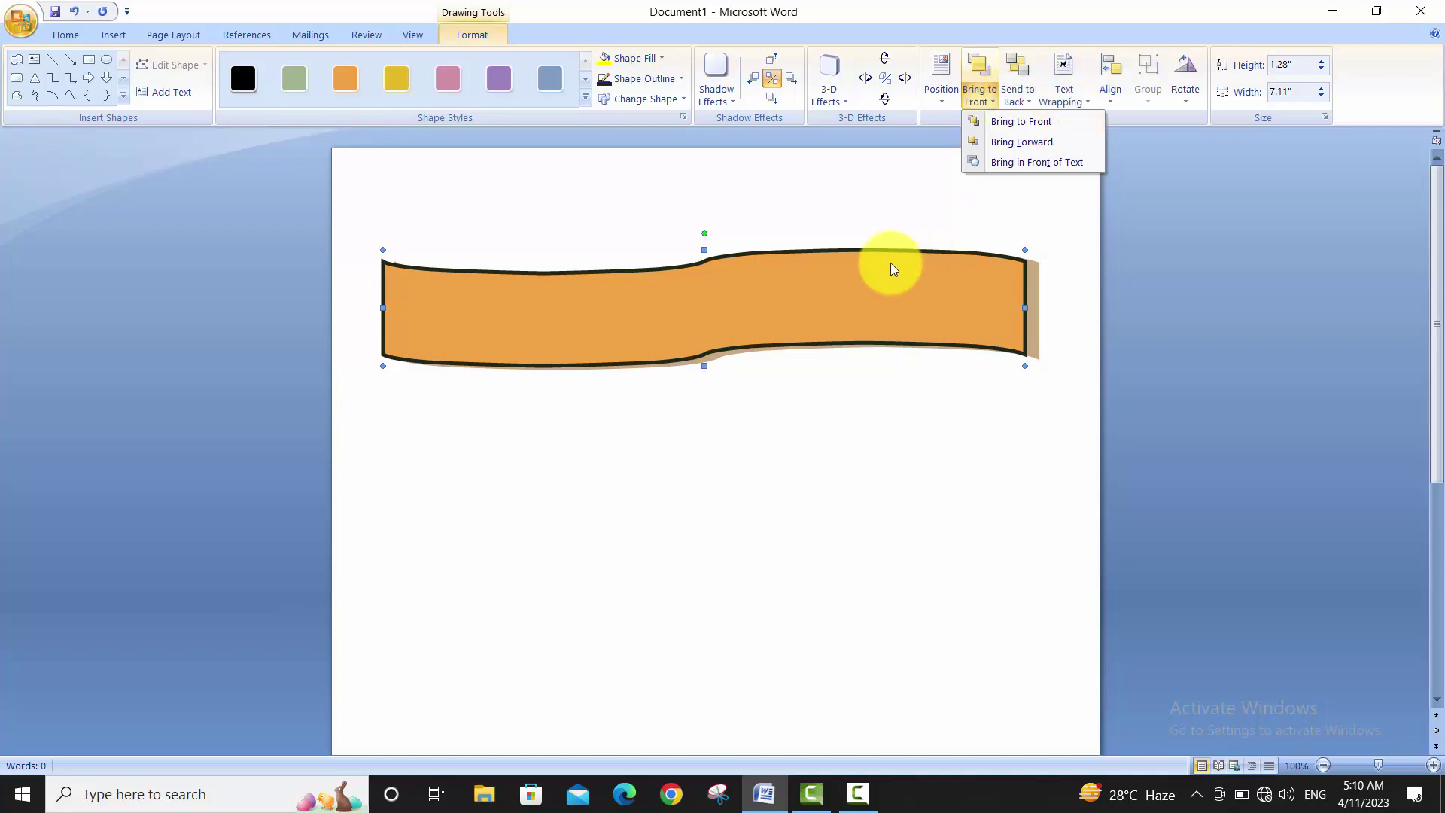
pyautogui.click(764, 308)
# Add the text 'Assignment' inside the banner and select it all
pyautogui.rightClick(762, 304)
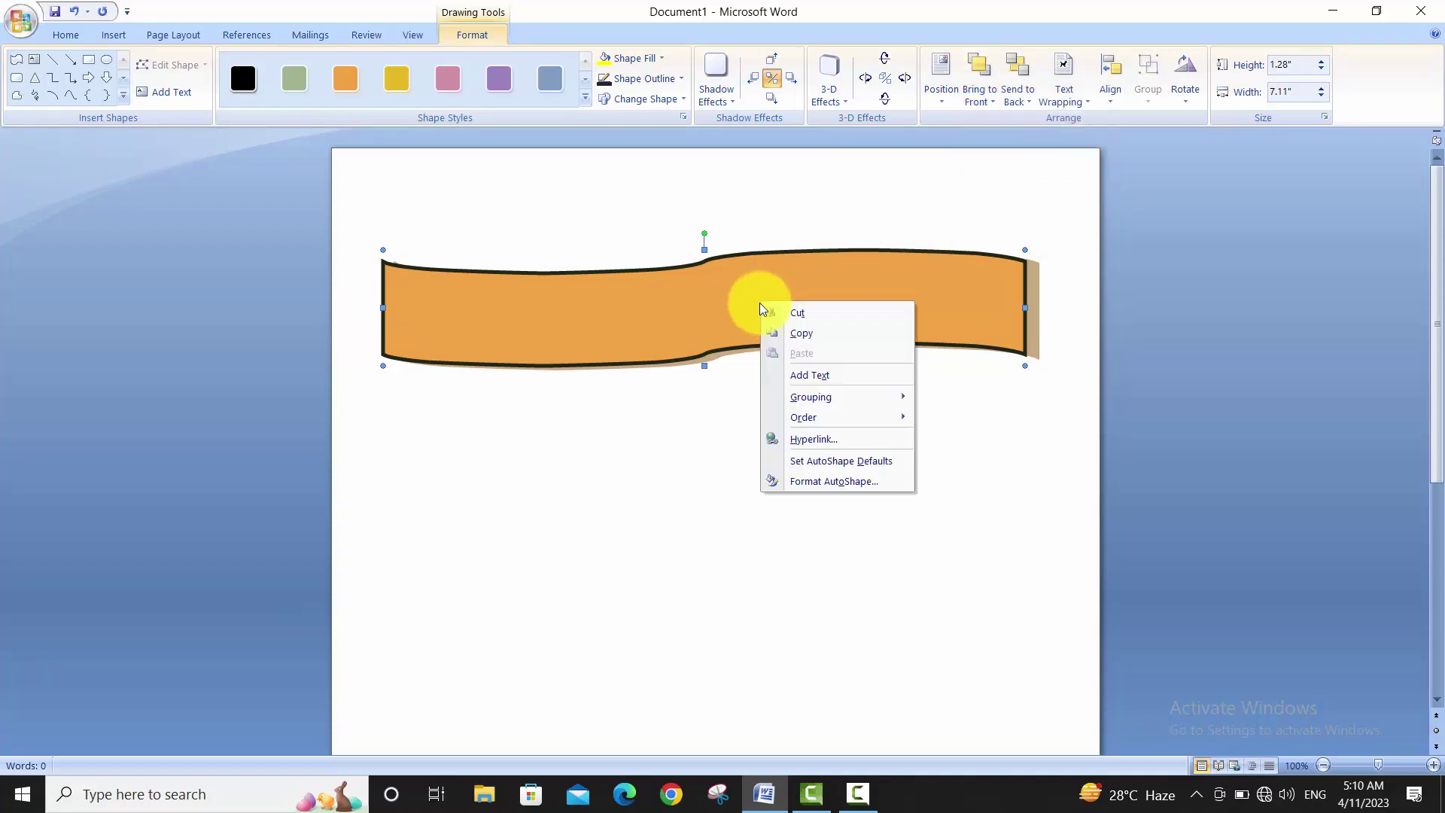
pyautogui.click(808, 374)
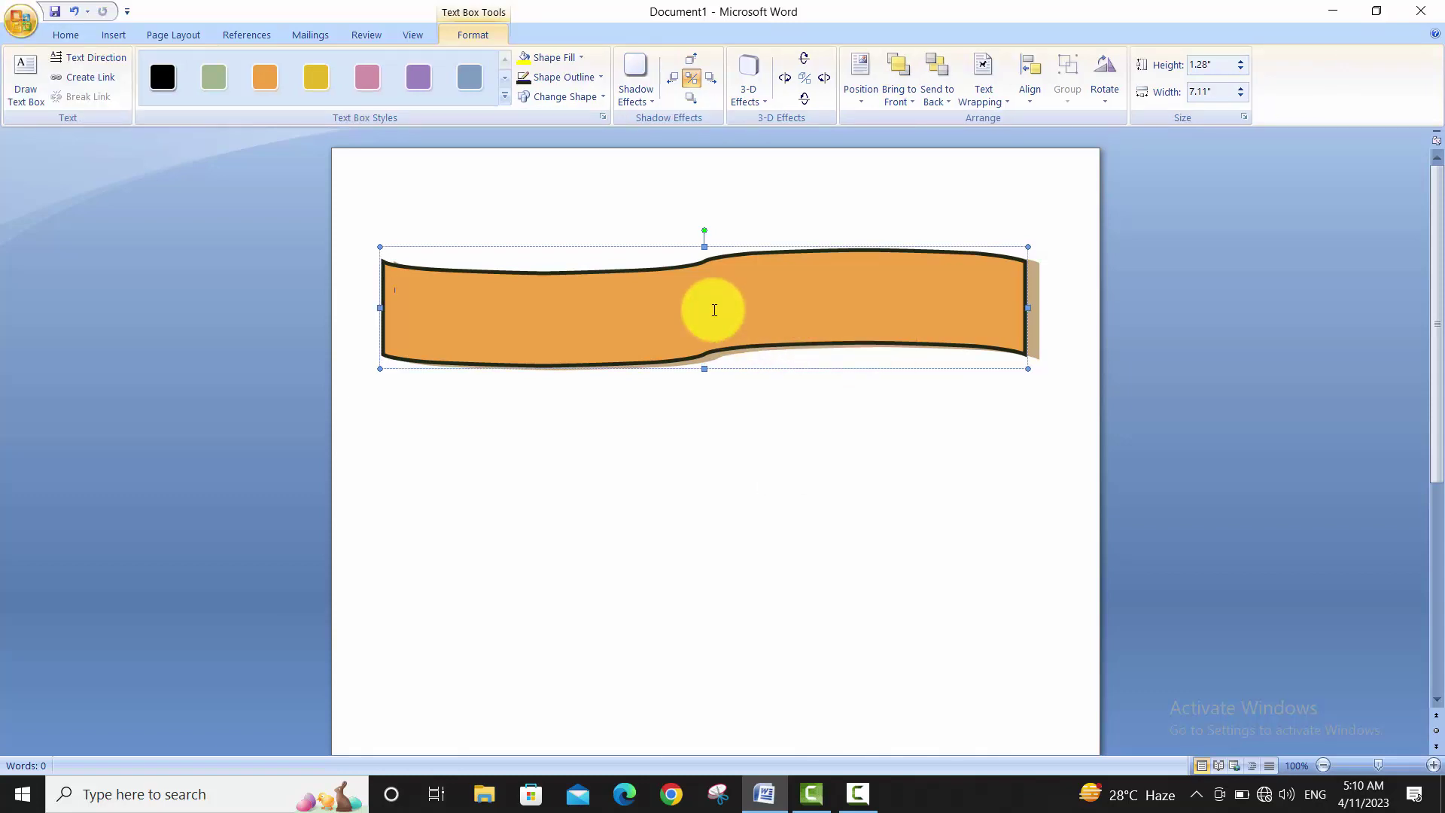
pyautogui.write('Assig')
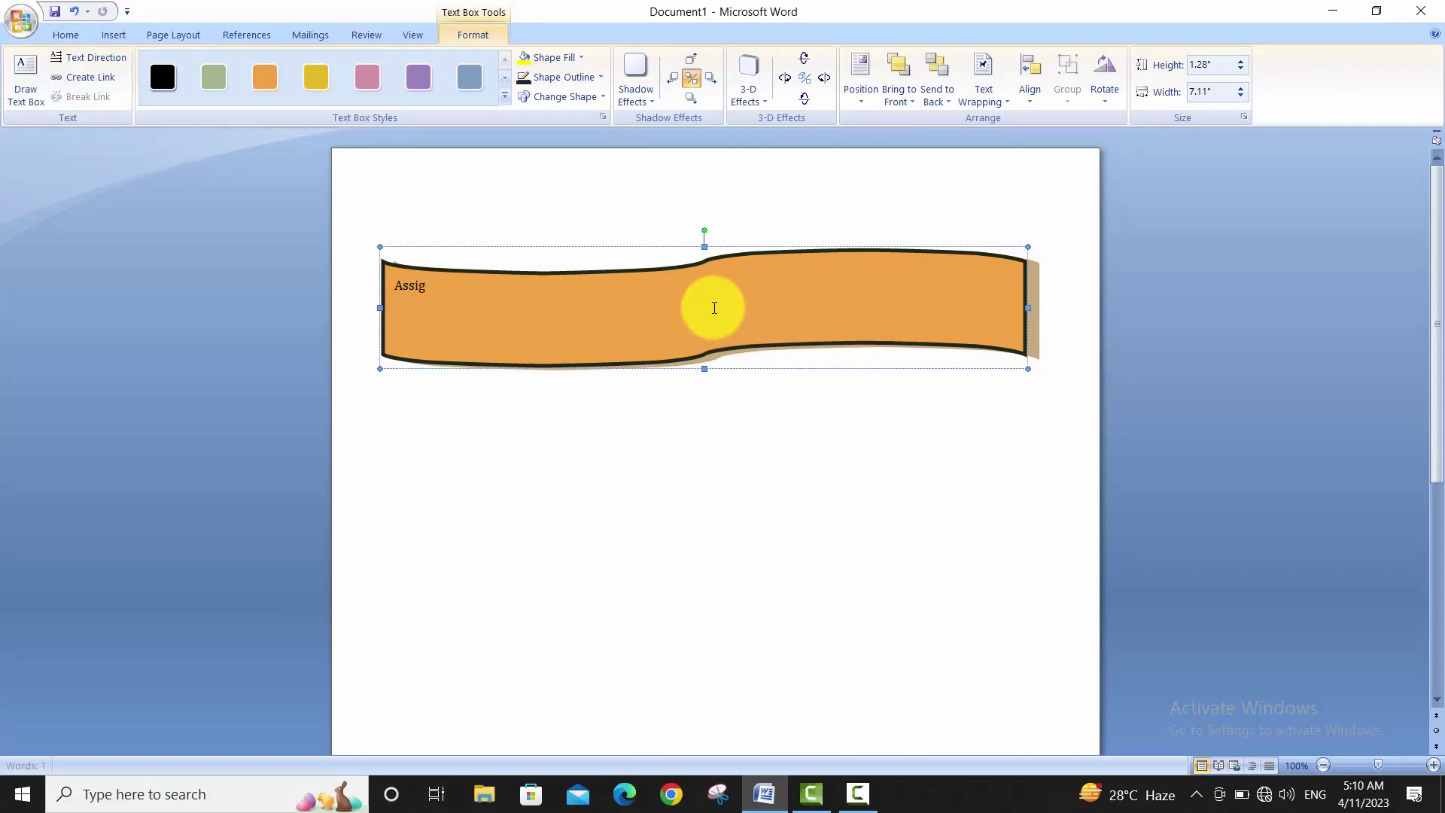
pyautogui.write('nment')
pyautogui.hotkey('ctrl', 'a')
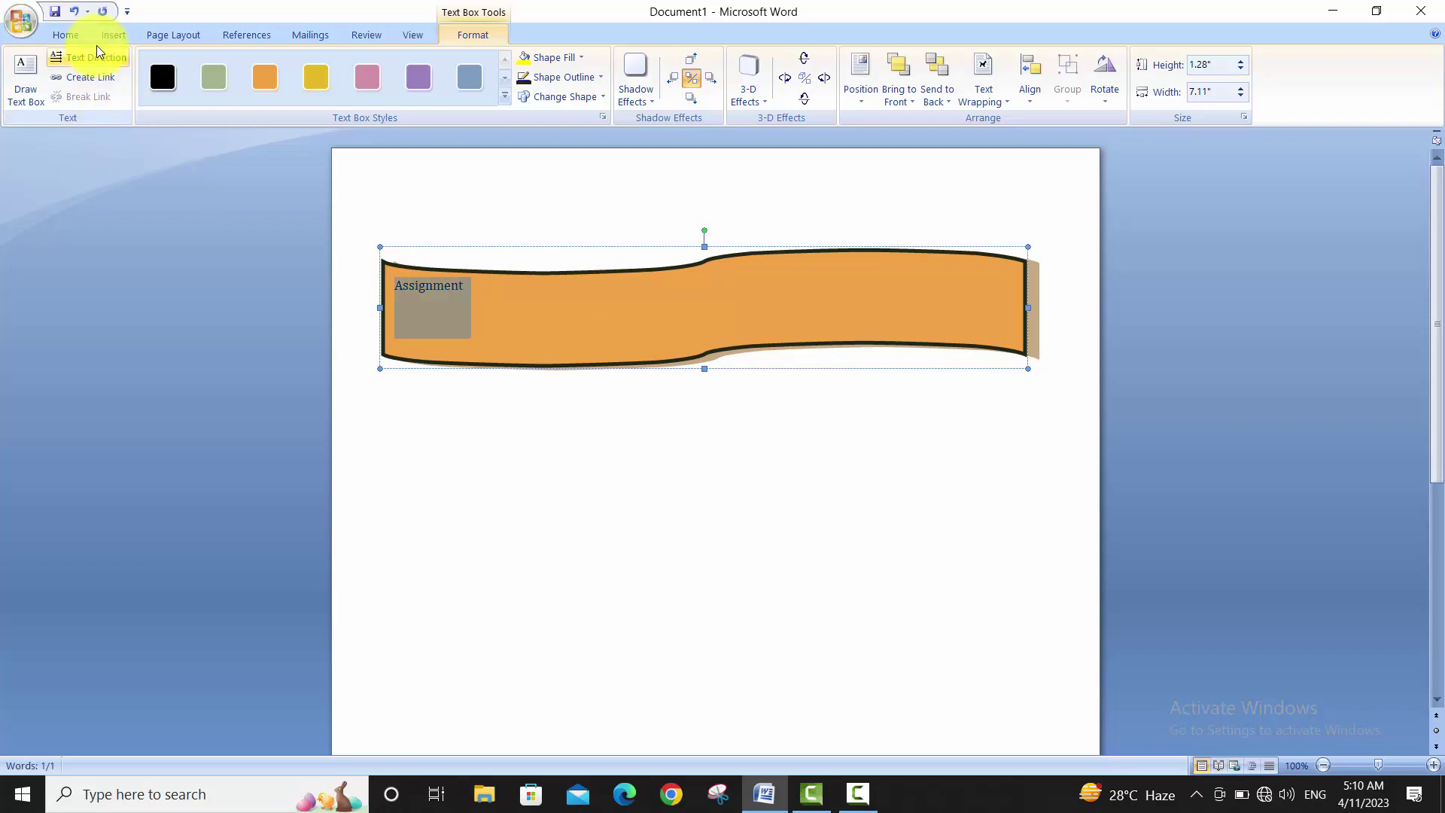
# Centre the Assignment text and set its size to 36 pt
pyautogui.click(80, 36)
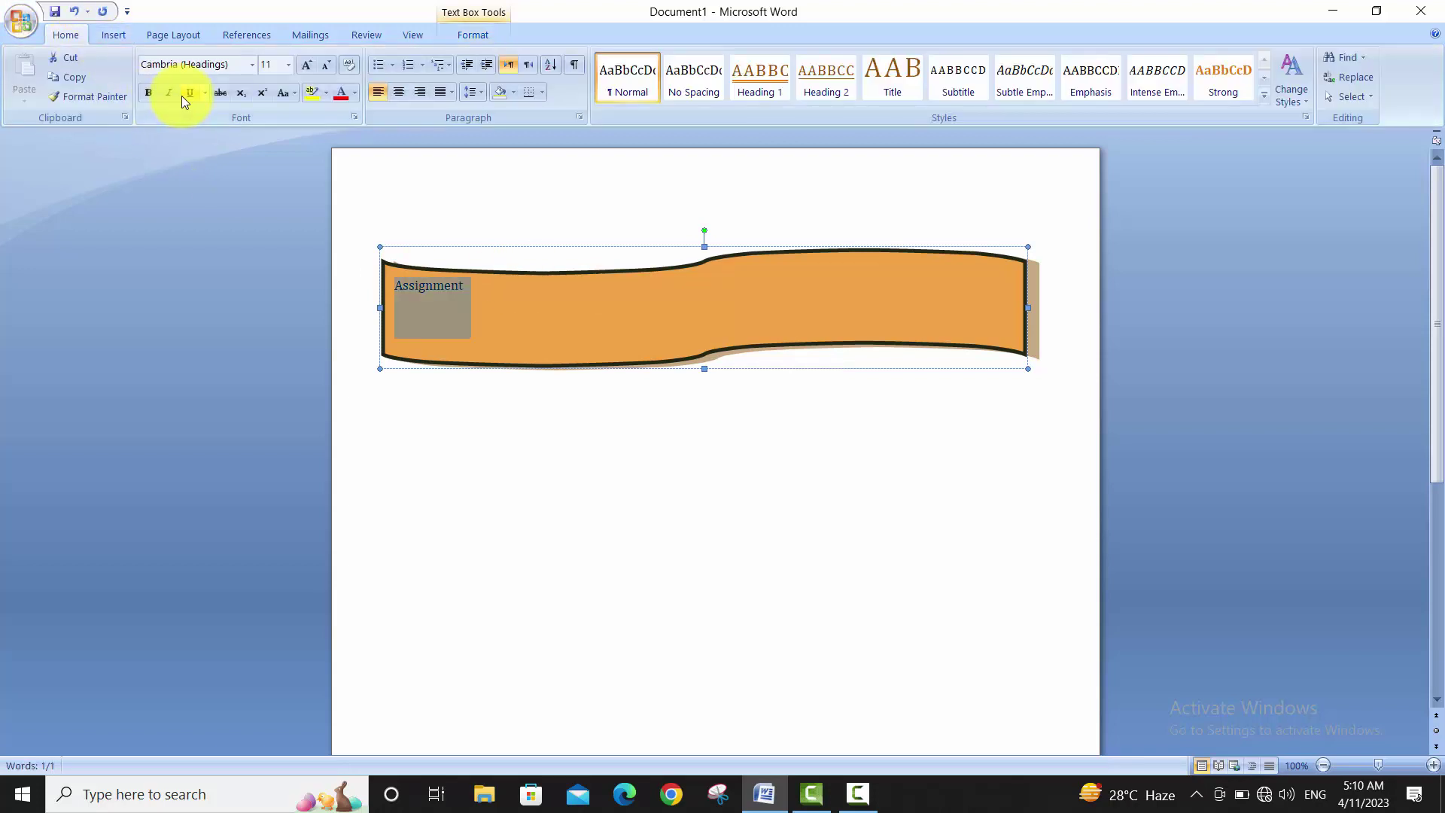
pyautogui.click(314, 70)
pyautogui.click(313, 67)
pyautogui.click(313, 67)
pyautogui.click(315, 64)
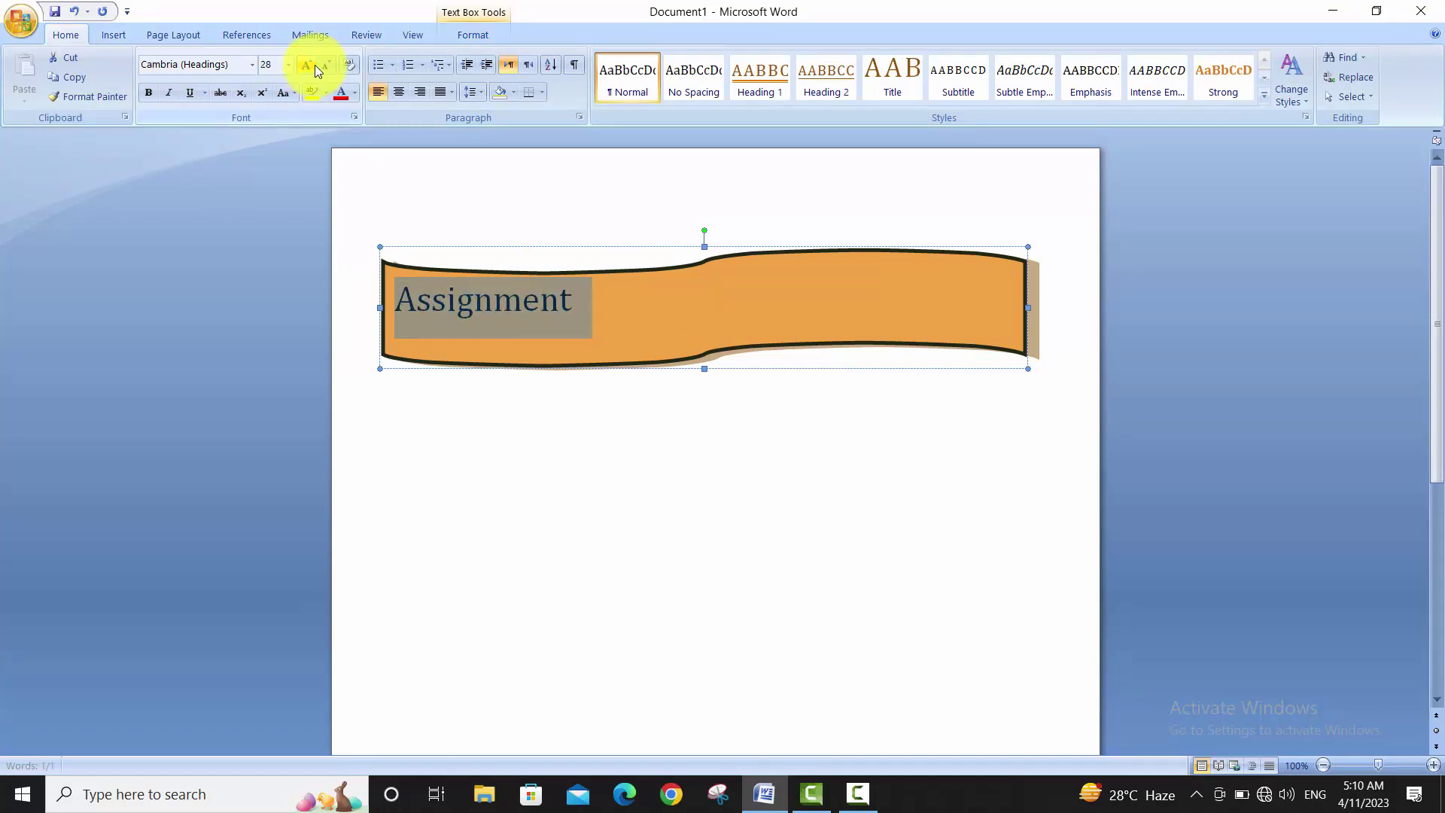
pyautogui.click(314, 65)
pyautogui.click(315, 65)
pyautogui.click(315, 65)
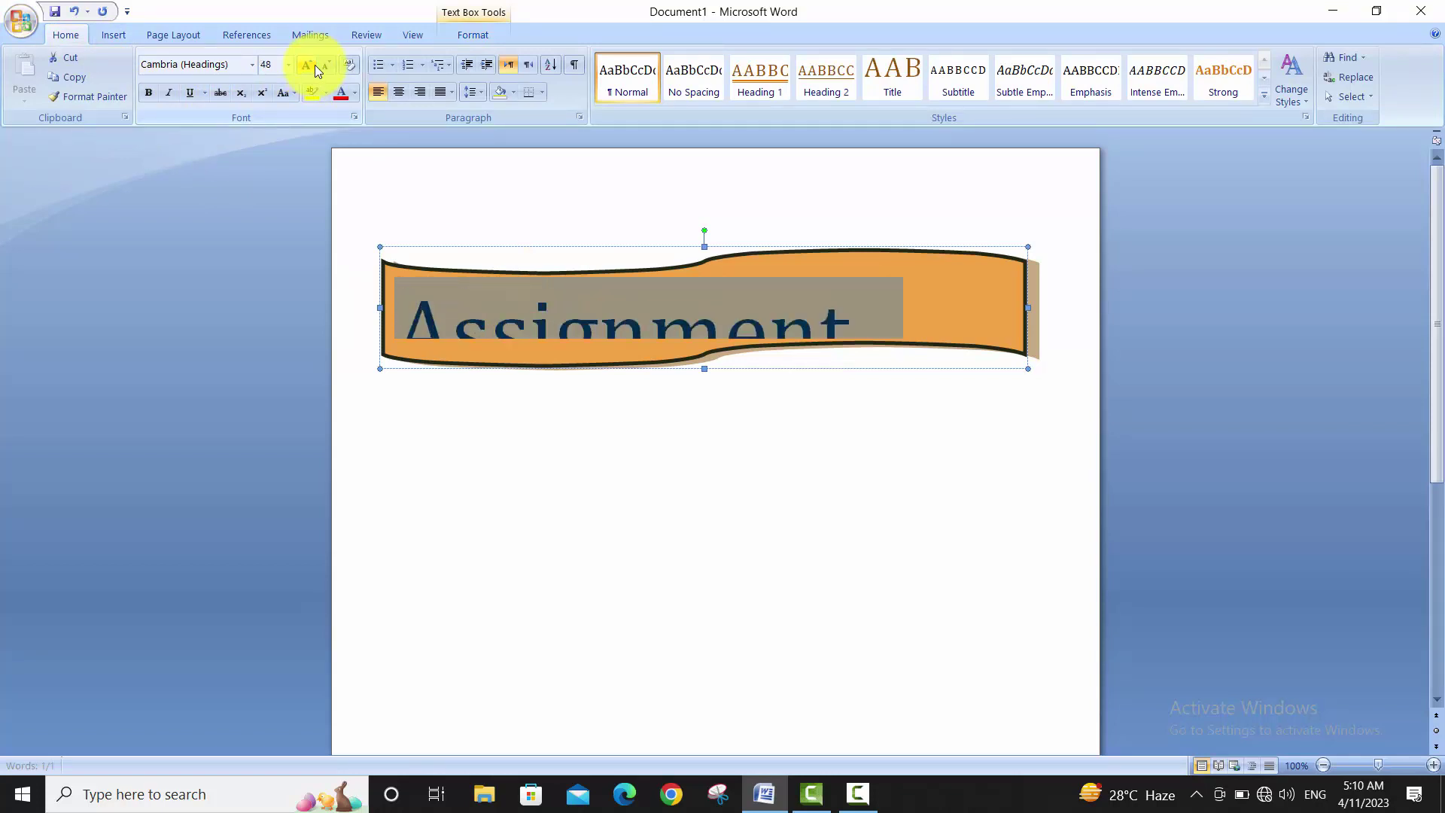
pyautogui.click(402, 91)
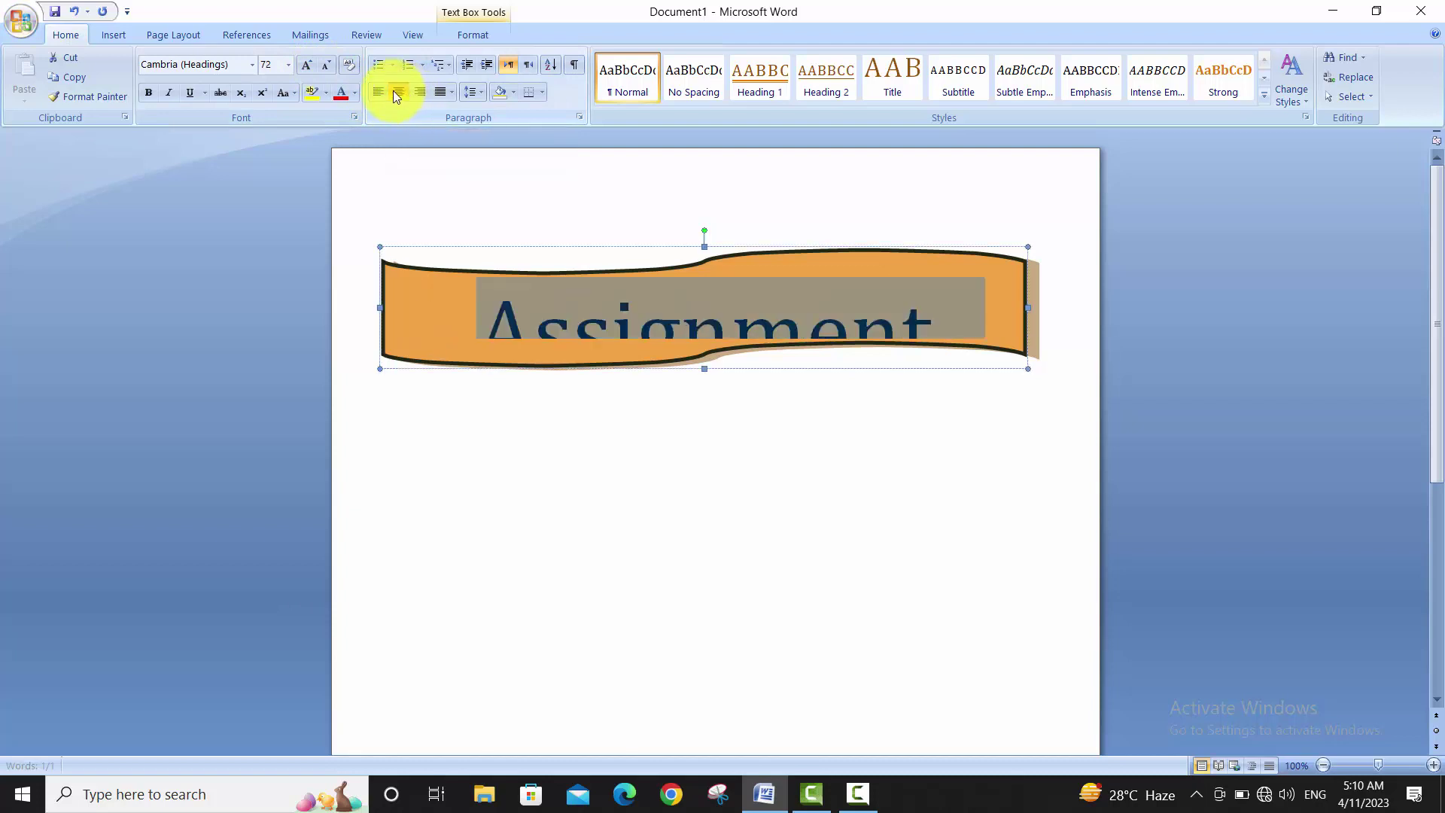
pyautogui.click(324, 65)
pyautogui.click(324, 64)
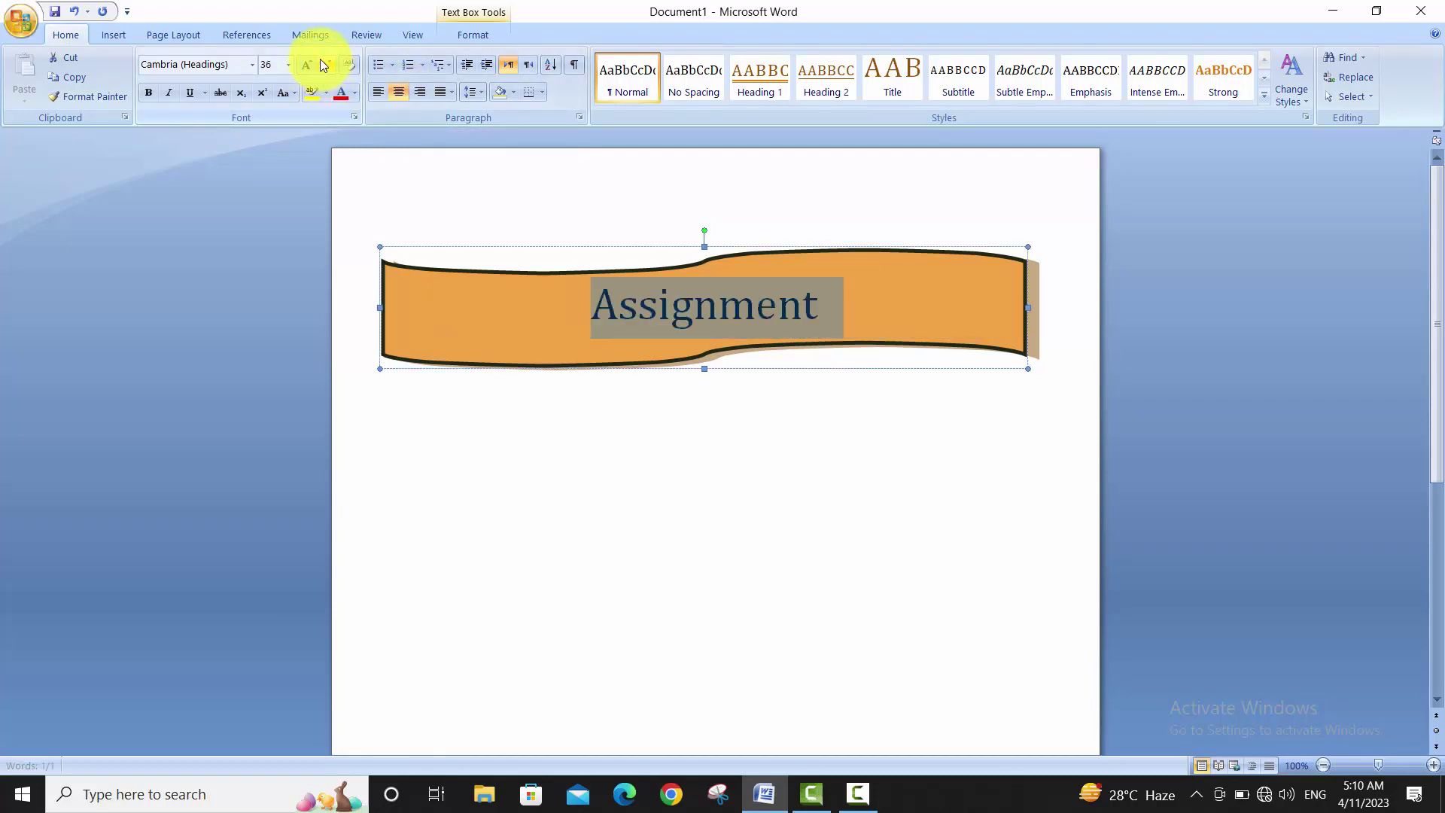
pyautogui.click(982, 275)
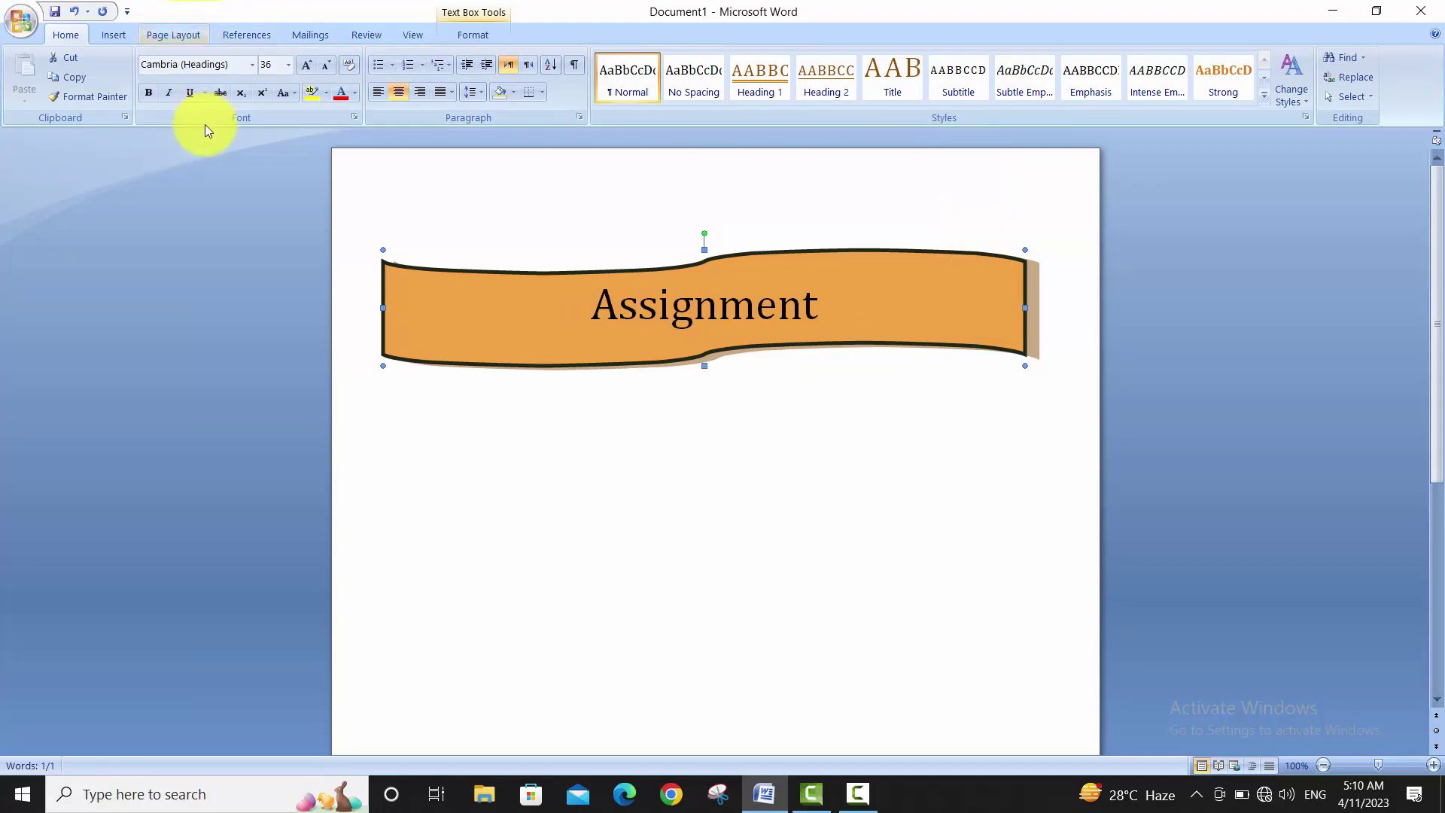
# Reselect the banner shape and look through its Align and Rotate options
pyautogui.click(123, 34)
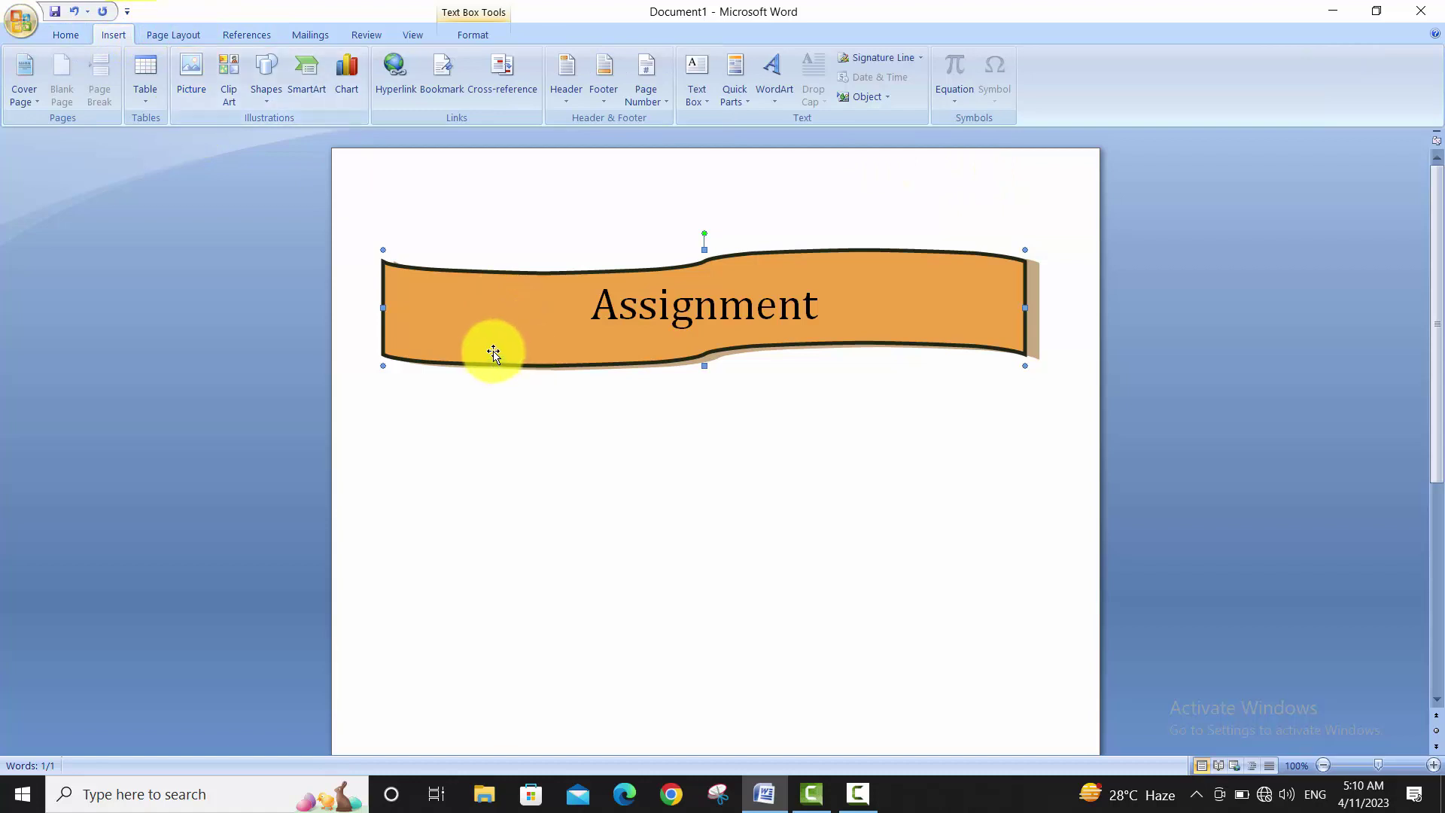
pyautogui.click(470, 332)
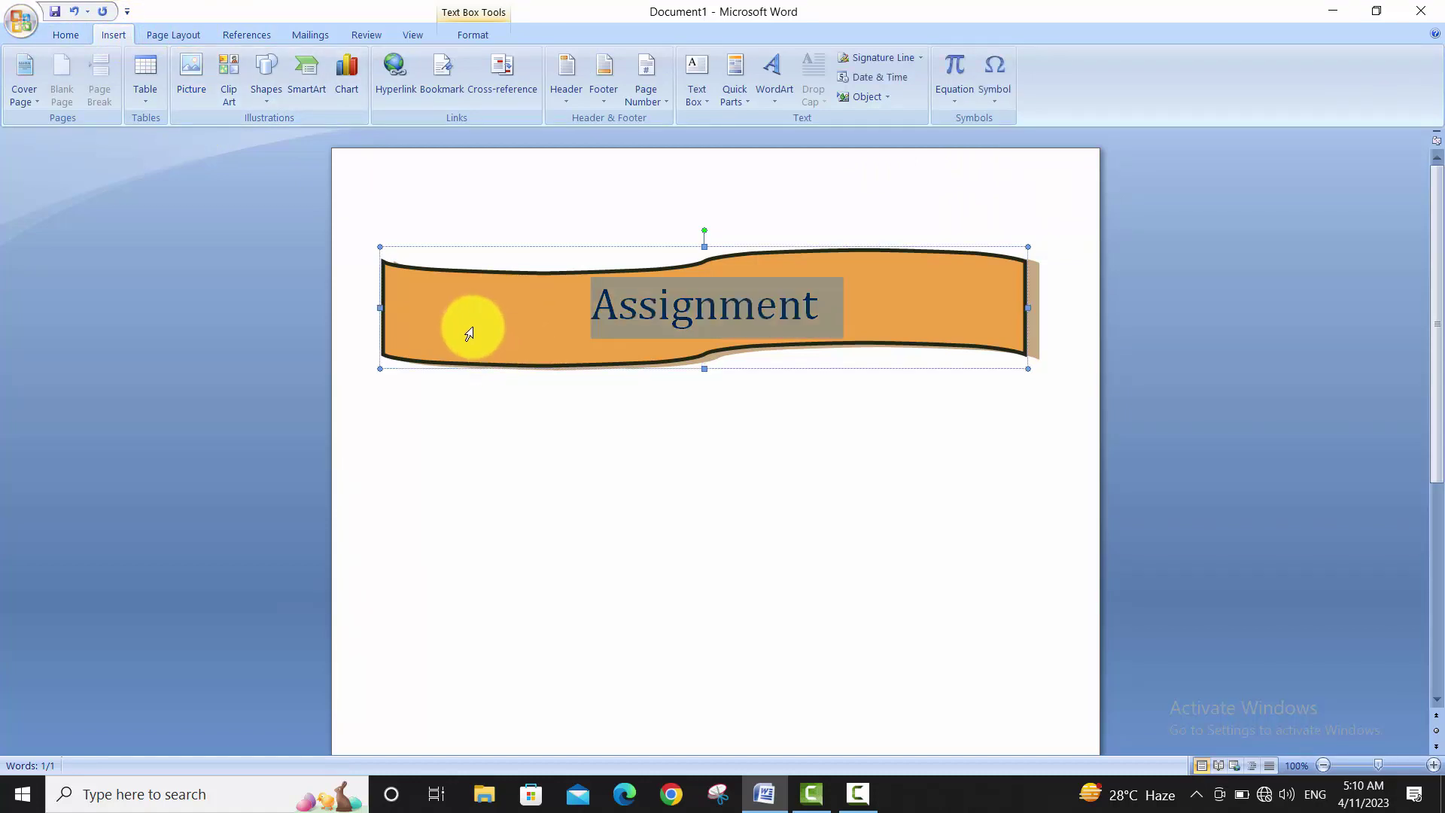
pyautogui.click(534, 373)
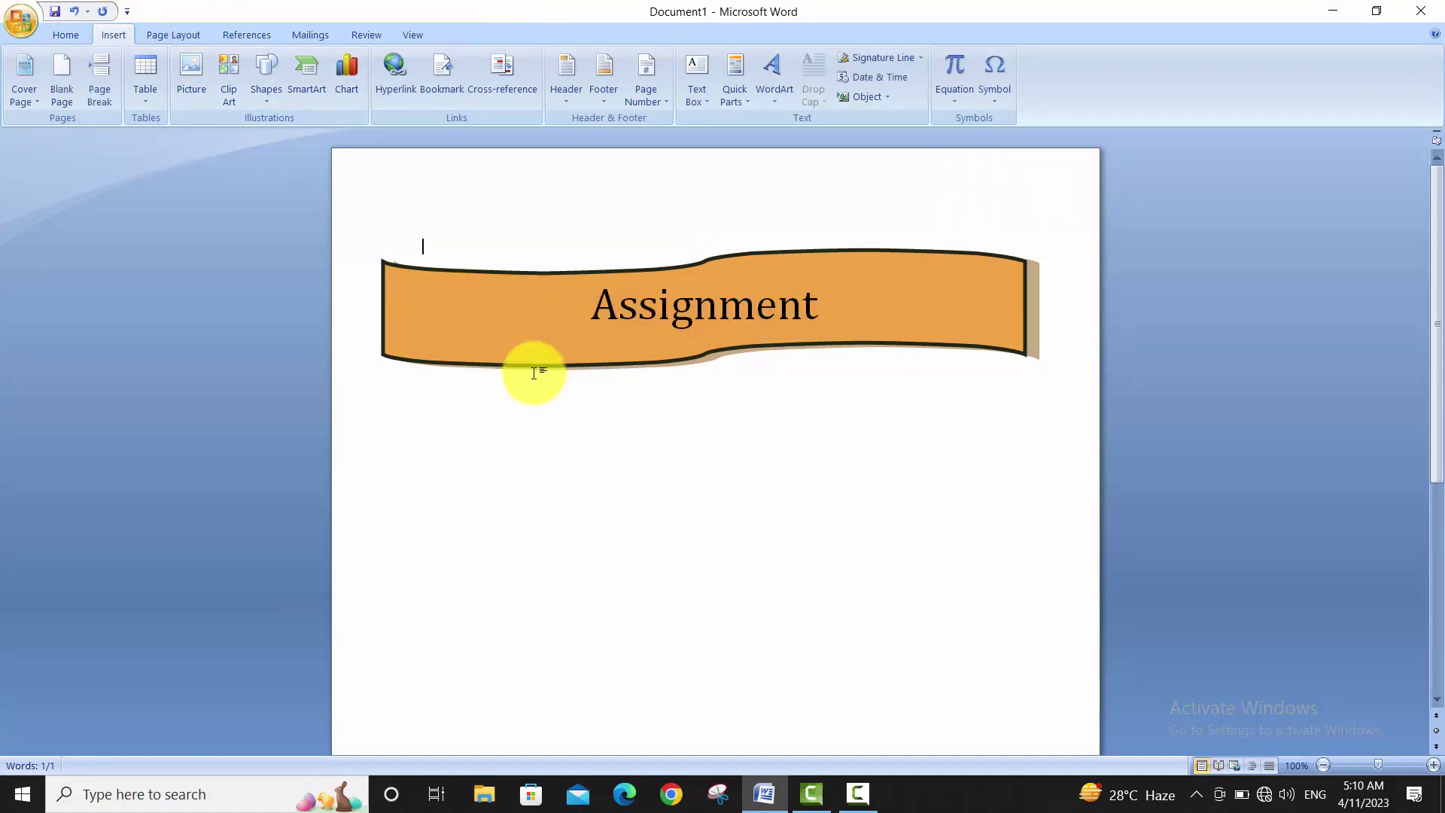
pyautogui.doubleClick(518, 356)
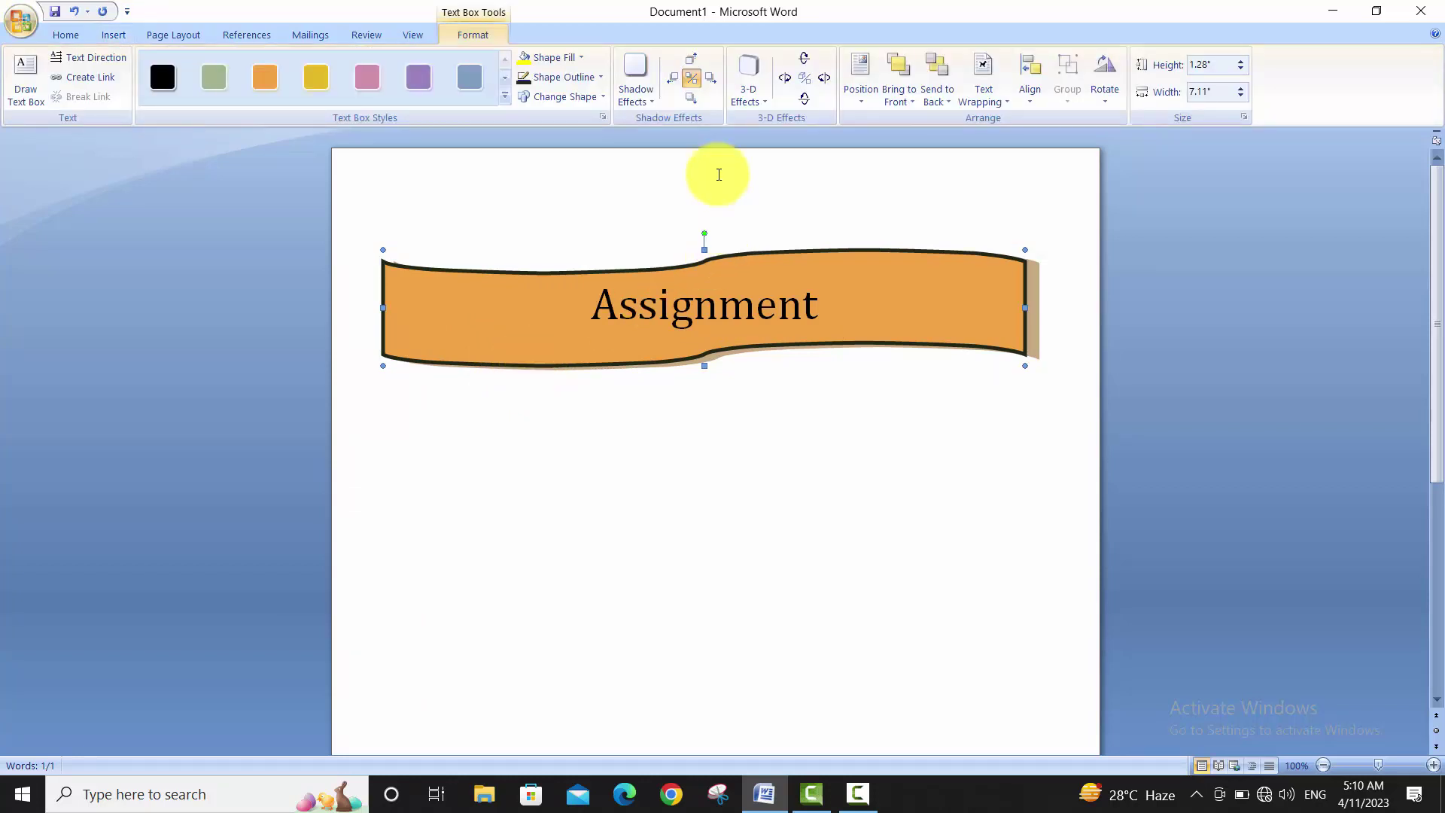
pyautogui.click(1031, 91)
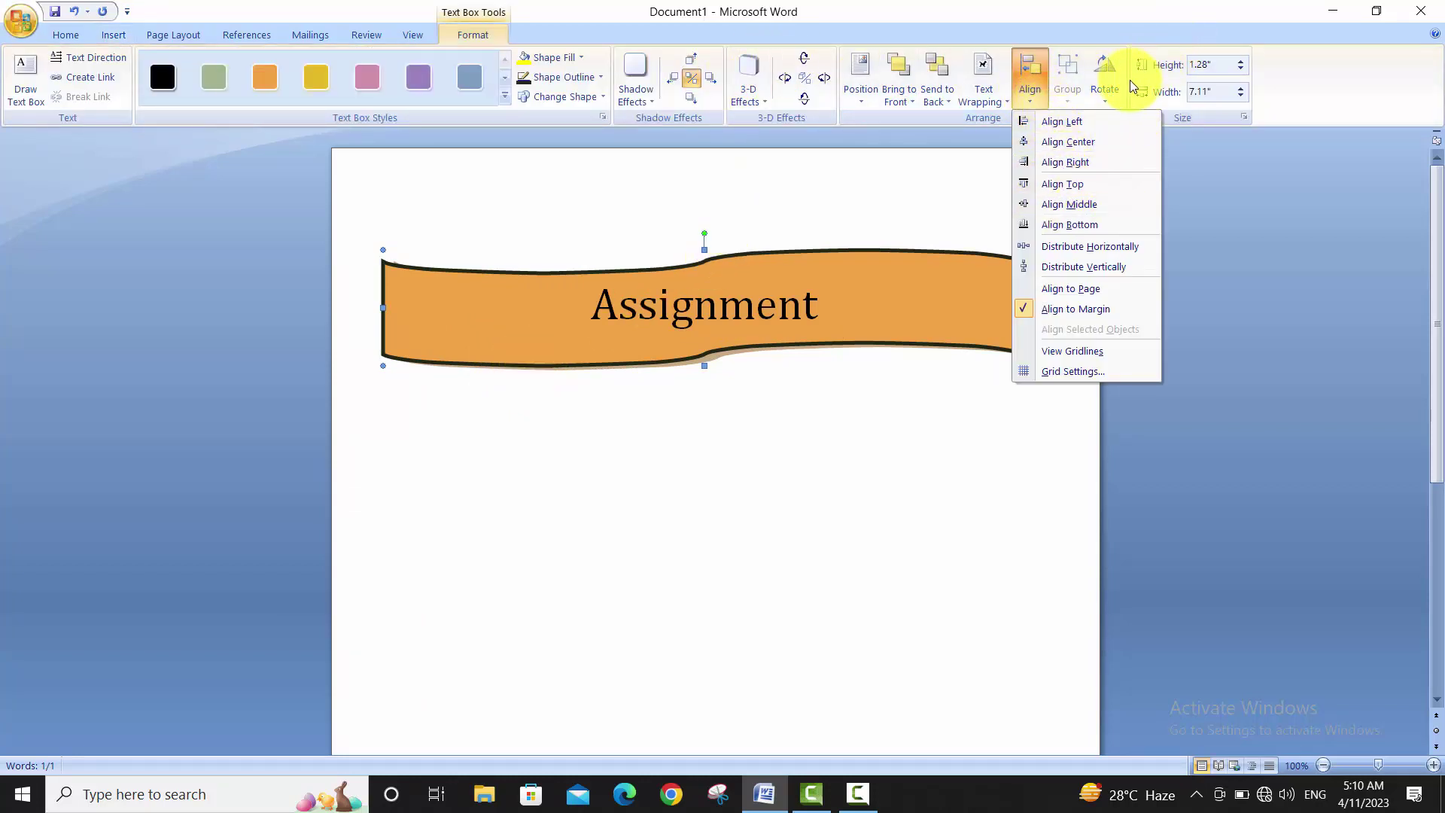
pyautogui.click(1110, 97)
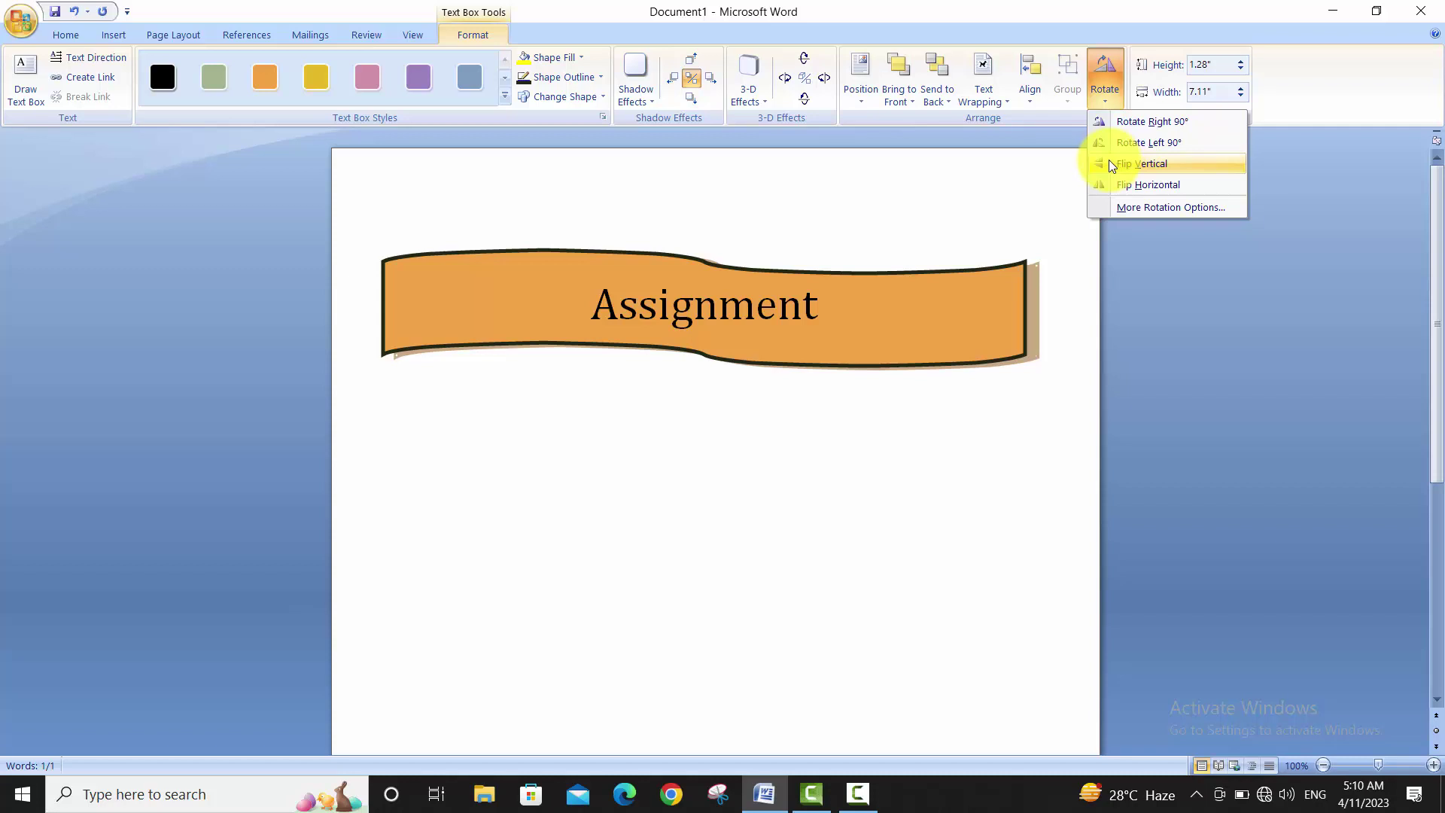
# Resize the banner to 1.6" high and 6.8" wide
pyautogui.click(1241, 64)
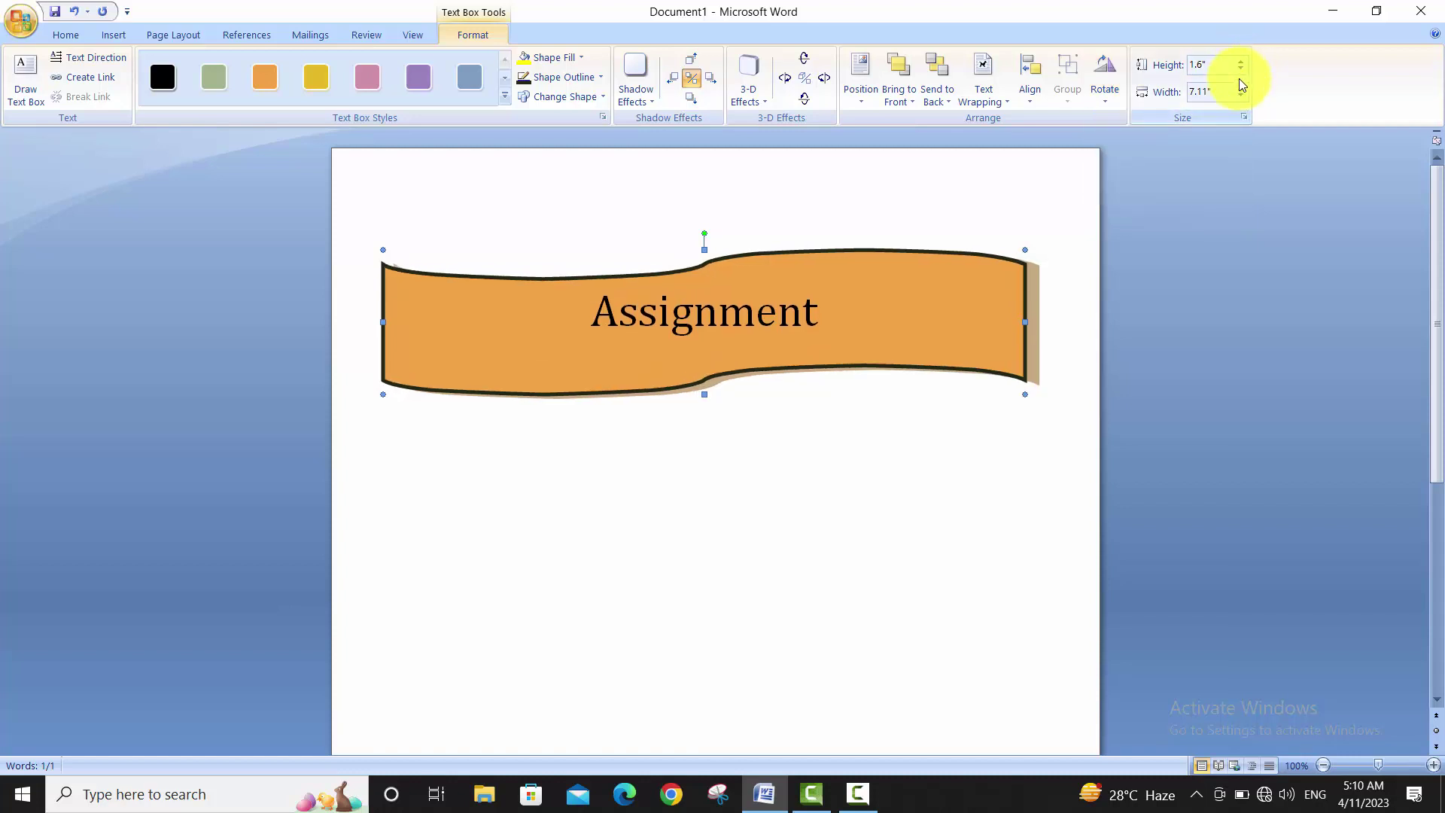
pyautogui.click(1241, 96)
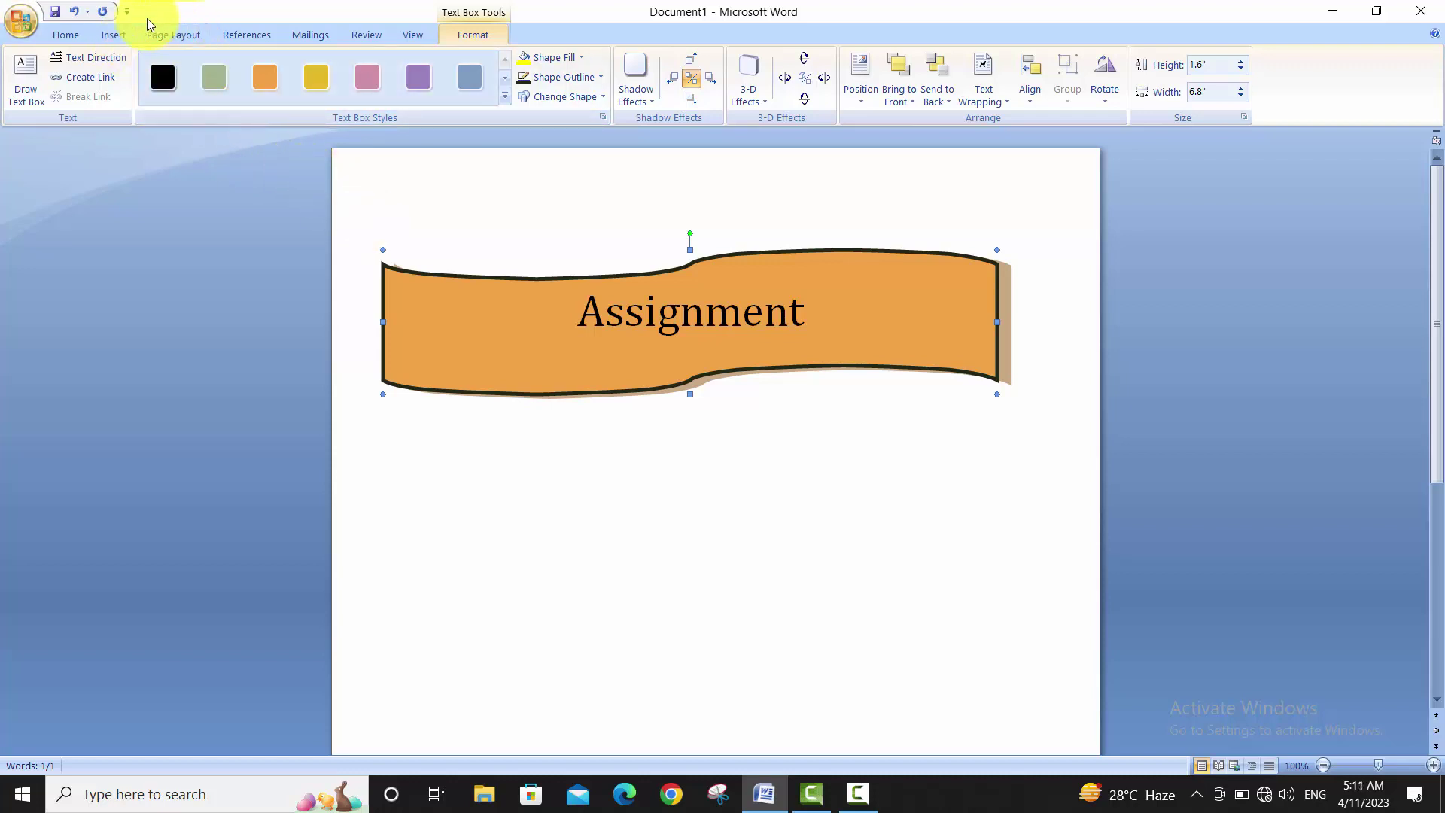
pyautogui.click(114, 34)
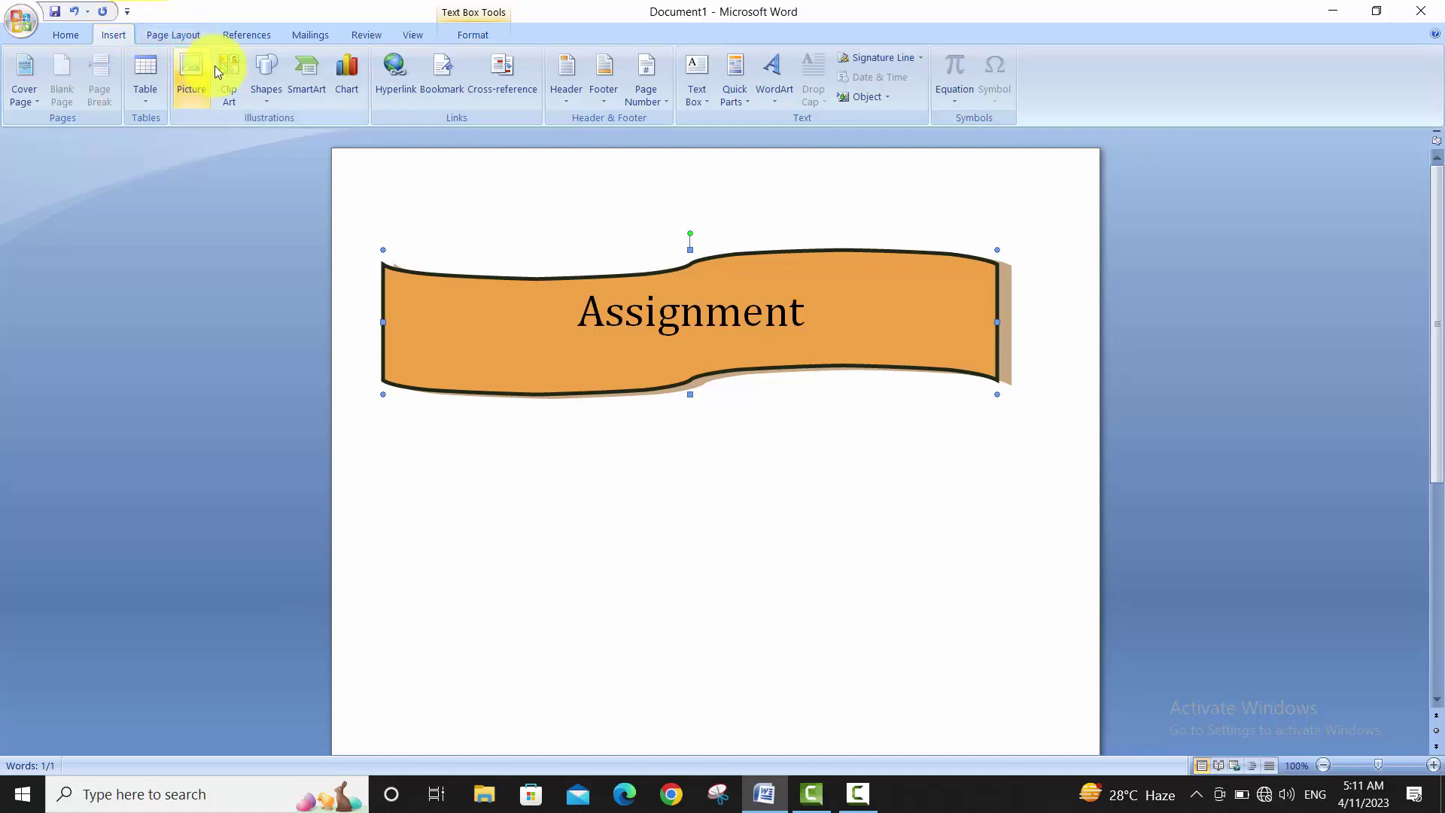